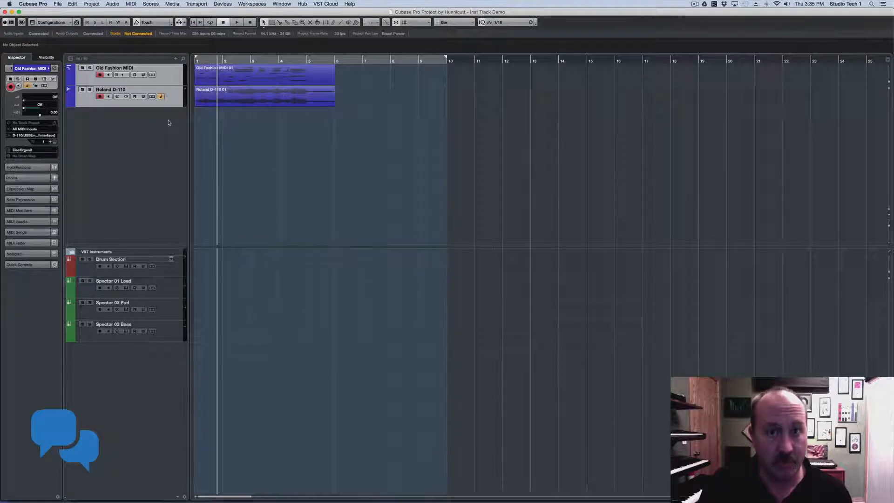
Inspect the Old Fashion MIDI and Roland D-110 tracks, keeping the ElecOrgan2 program
left_click(173, 83)
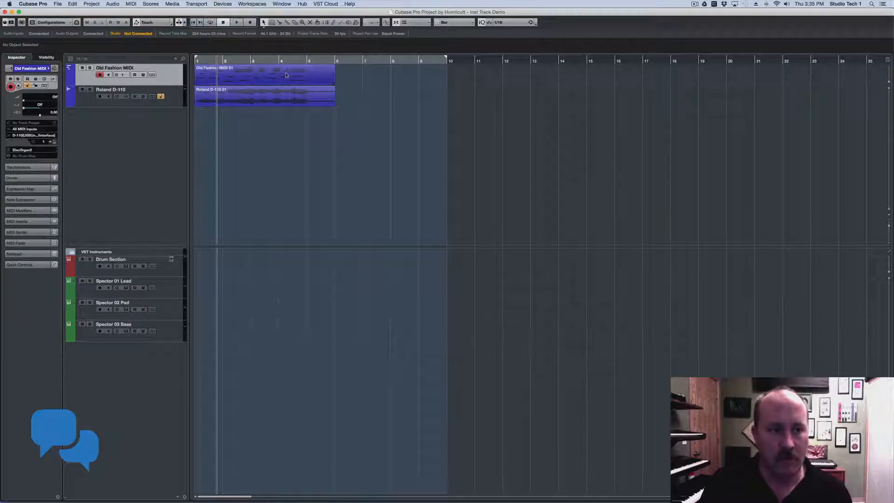
left_click(284, 75)
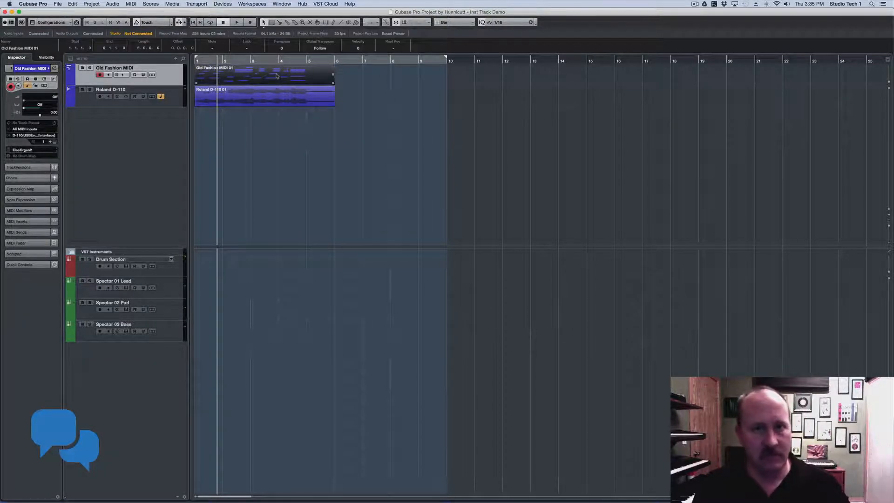
left_click(178, 102)
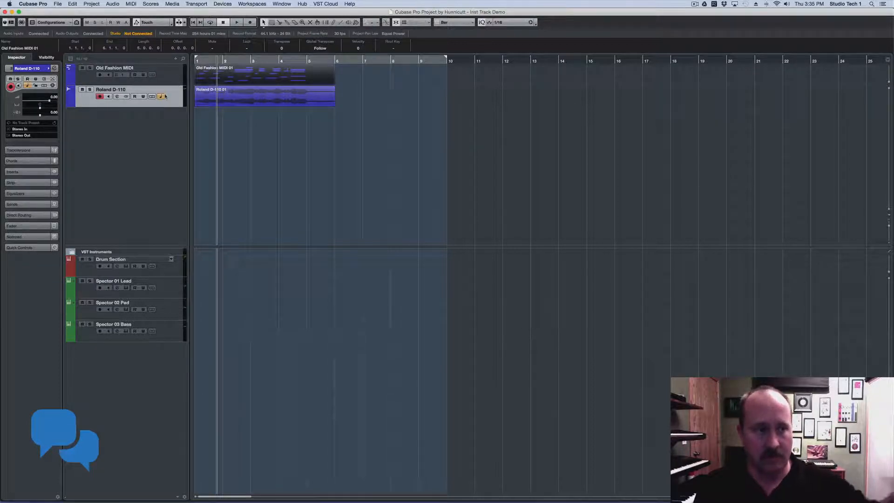
left_click(178, 75)
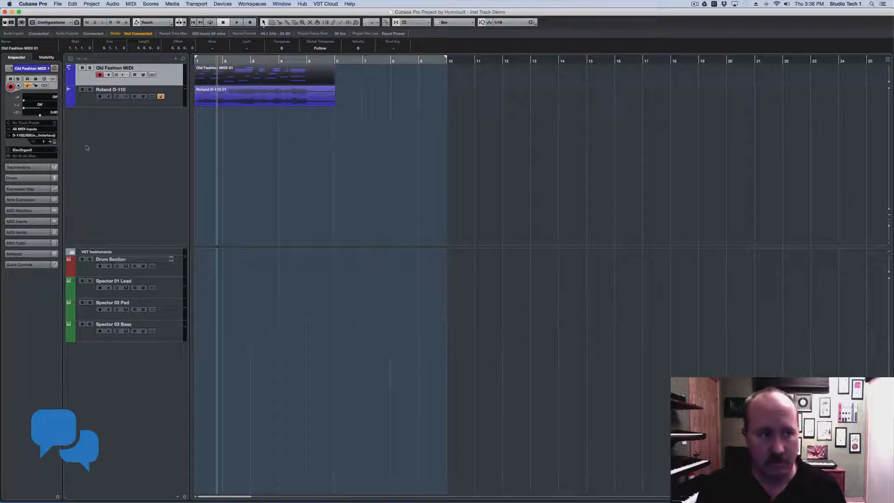
left_click(22, 150)
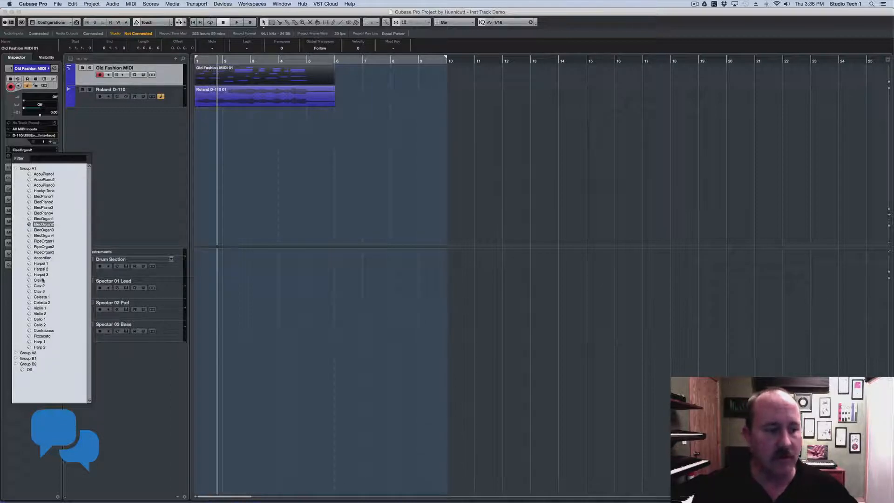
left_click(102, 177)
Try MIDI channel 2 on Old Fashion MIDI, then return it to channel 1
left_click(36, 142)
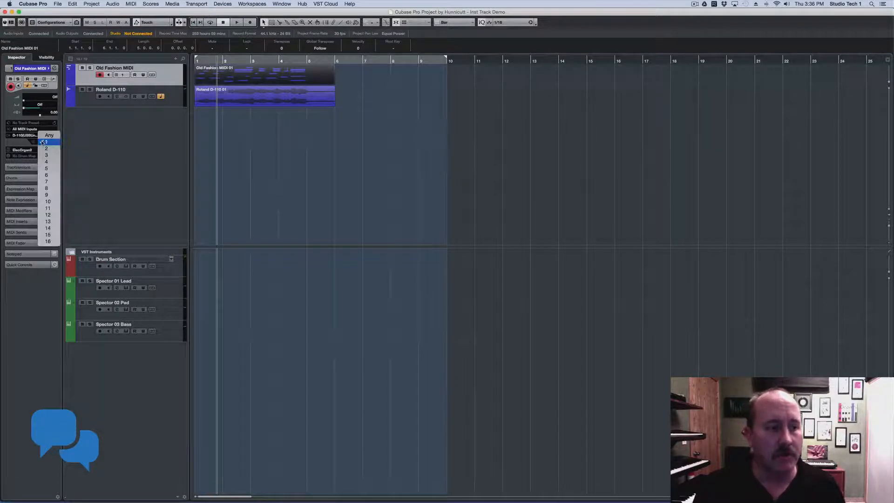
left_click(39, 149)
left_click(39, 152)
left_click(91, 142)
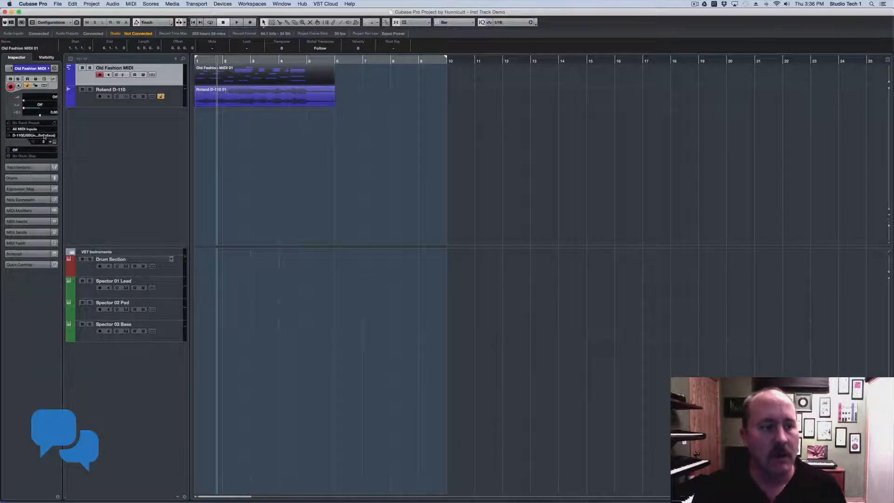
left_click(14, 150)
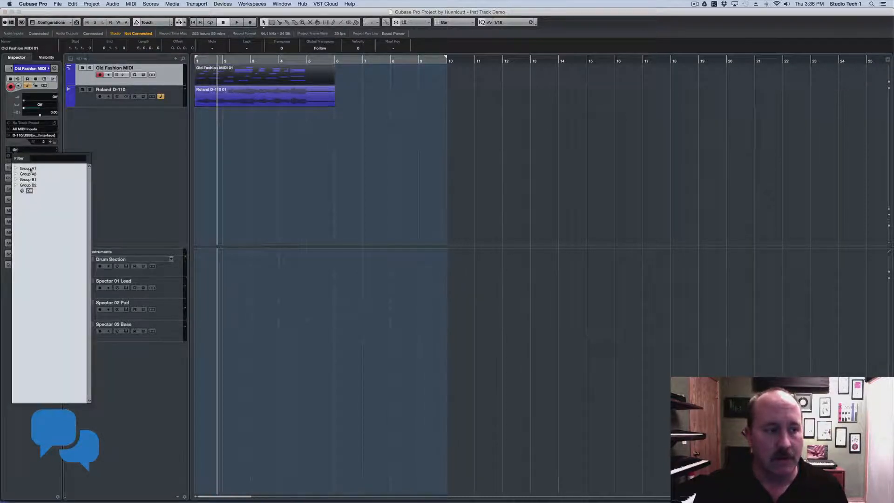
left_click(67, 143)
left_click(43, 142)
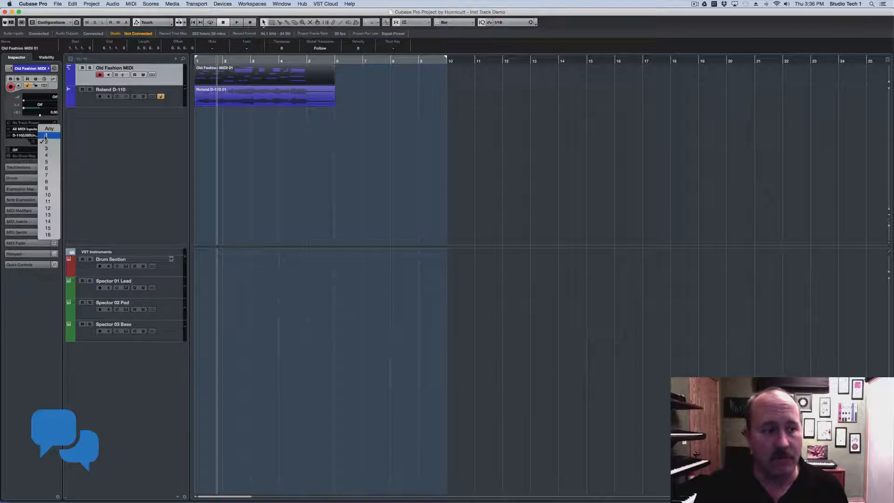
left_click(45, 135)
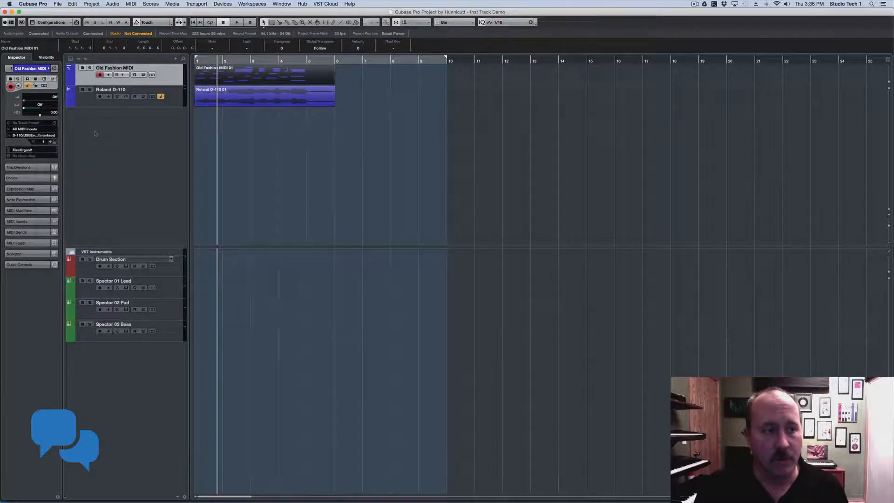
Move Old Fashion MIDI and Roland D-110 into VST Instruments, and Spector 01 Lead to the upper list
left_click(180, 100, "shift")
left_click_drag(179, 100, 170, 261)
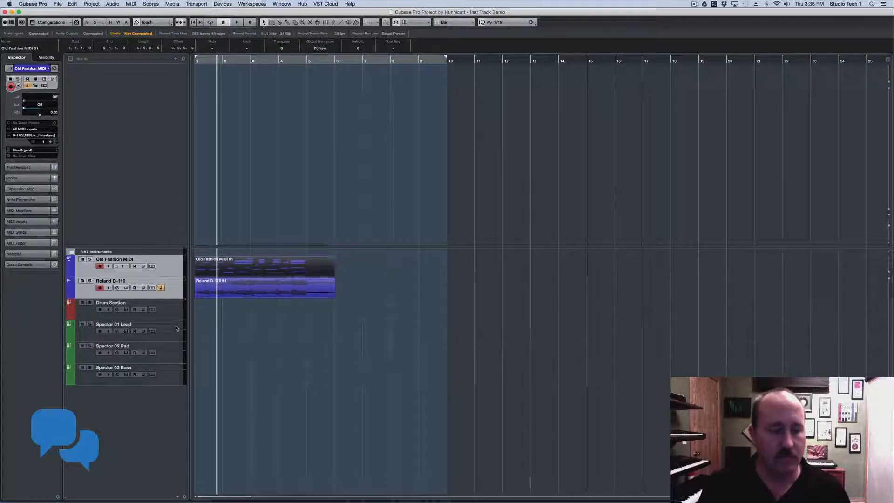
left_click(176, 328)
left_click(172, 325)
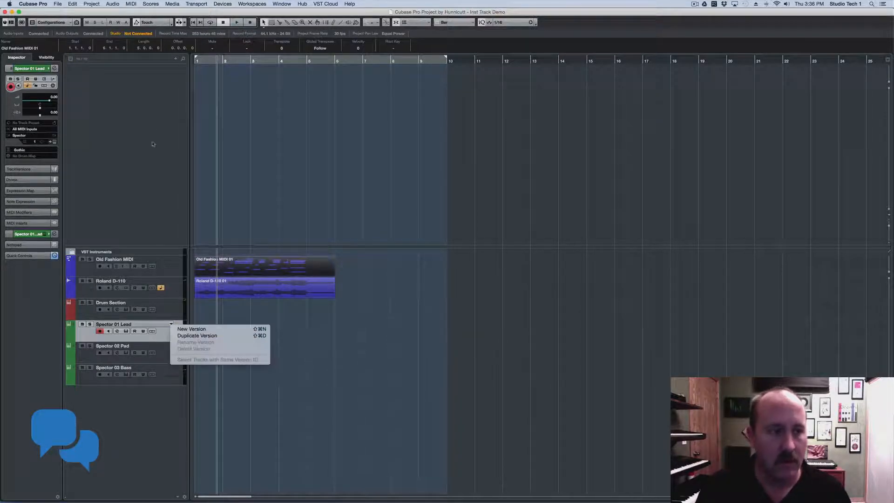
left_click(161, 89)
left_click_drag(166, 333, 160, 135)
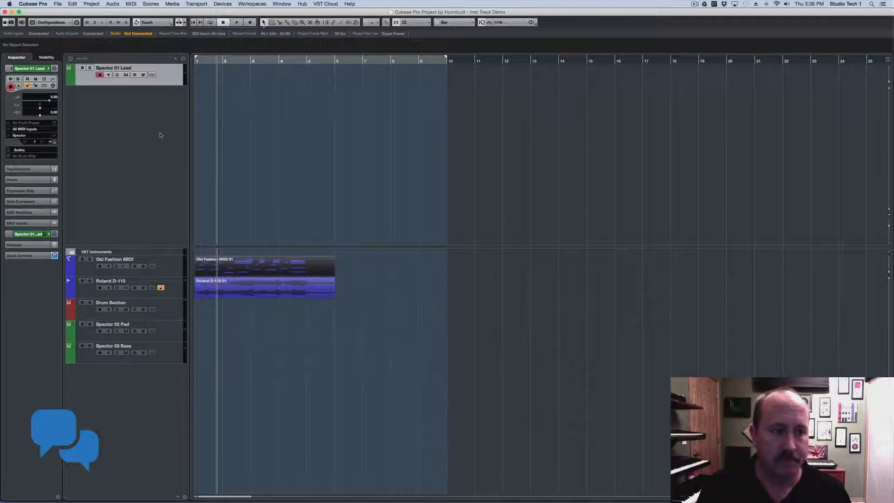
Keep Spector 01 Lead on All MIDI Inputs and the Spector instrument, viewing its editor
left_click(15, 132)
left_click(102, 114)
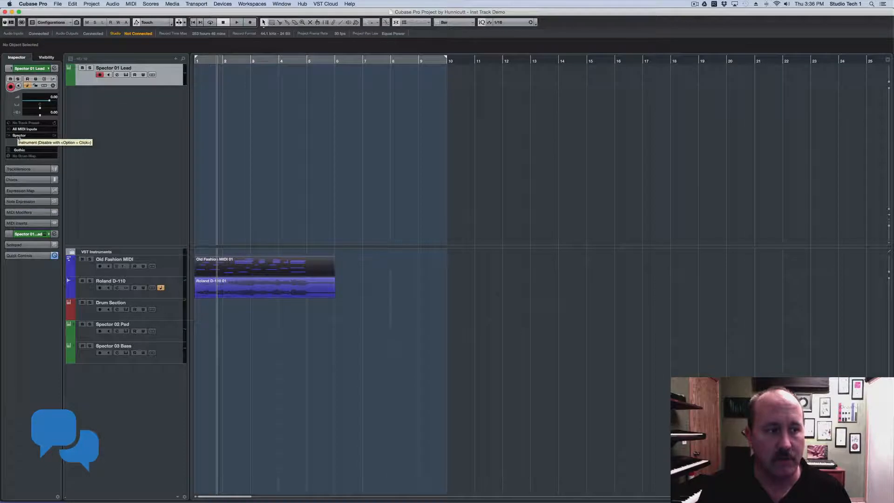
left_click(20, 136)
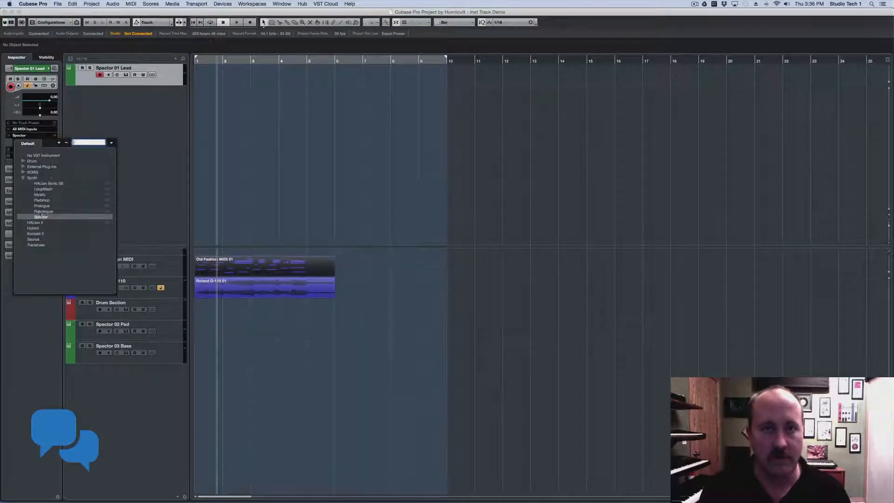
left_click(125, 138)
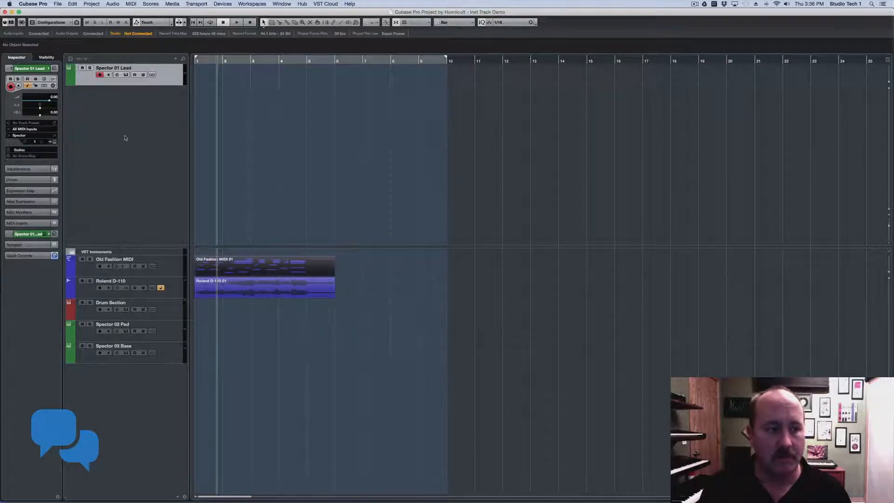
left_click(54, 141)
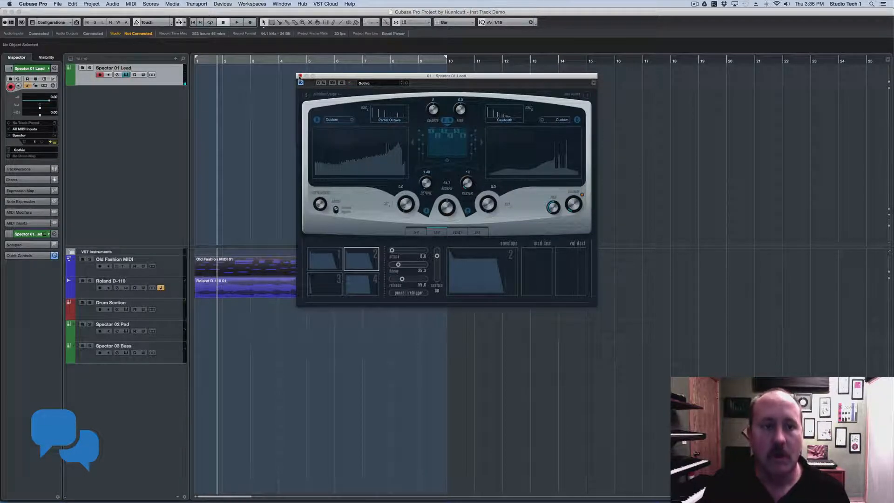
left_click(300, 76)
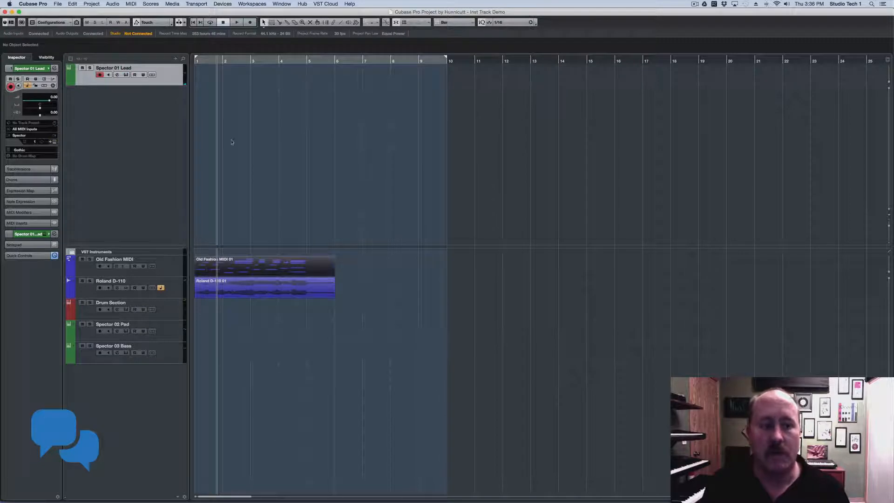
Move Spector 02 Pad and 03 Bass beneath Spector 01 Lead and view the Pad's editor
left_click(169, 331)
left_click(169, 353, "shift")
left_click_drag(178, 190, 179, 165)
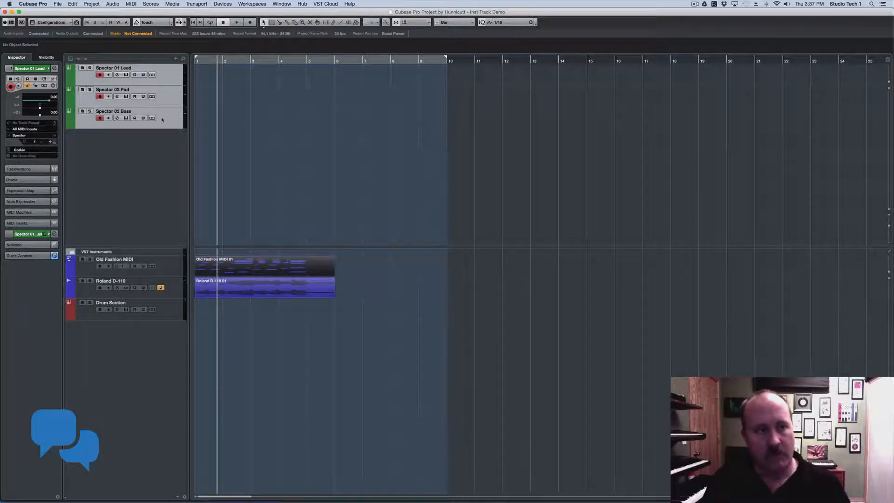
left_click(176, 92)
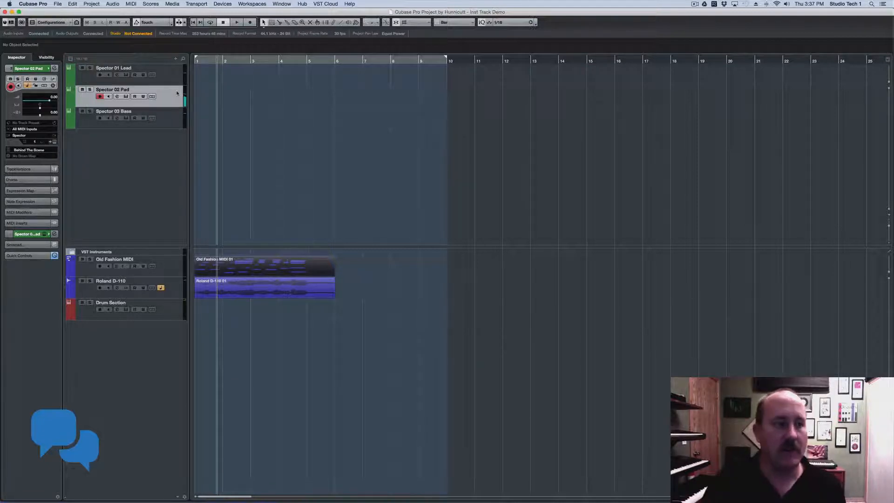
left_click(53, 141)
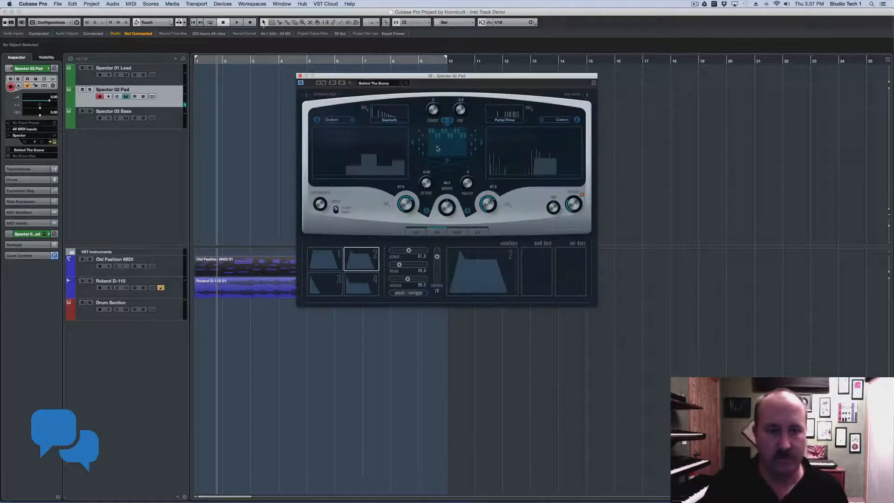
left_click(300, 76)
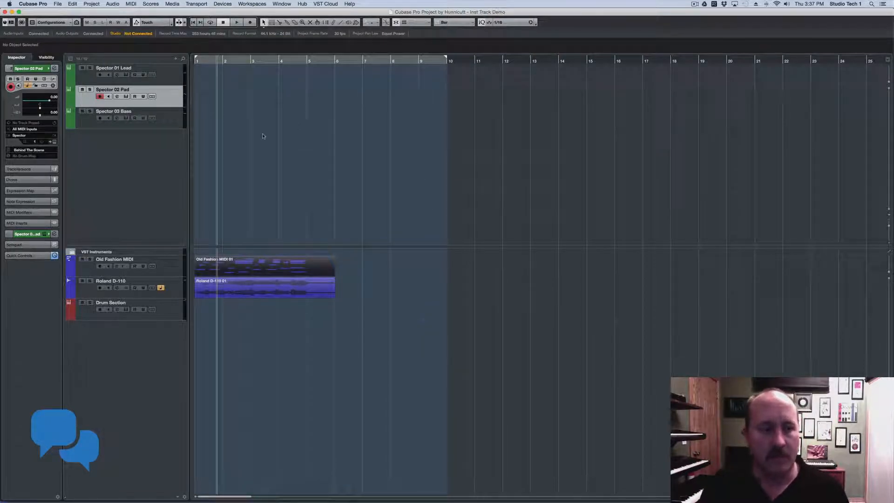
Set Spector 02 Pad's MIDI channel to 6, then to Any
left_click(171, 82)
left_click(170, 98)
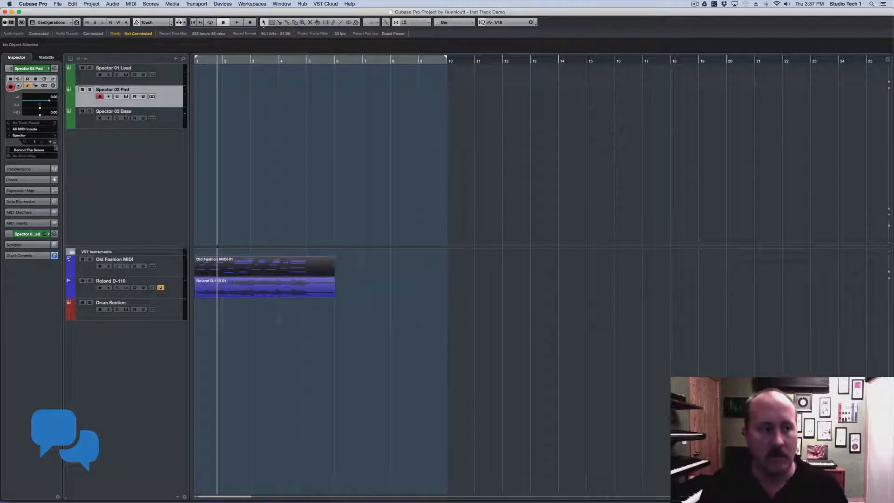
left_click(36, 142)
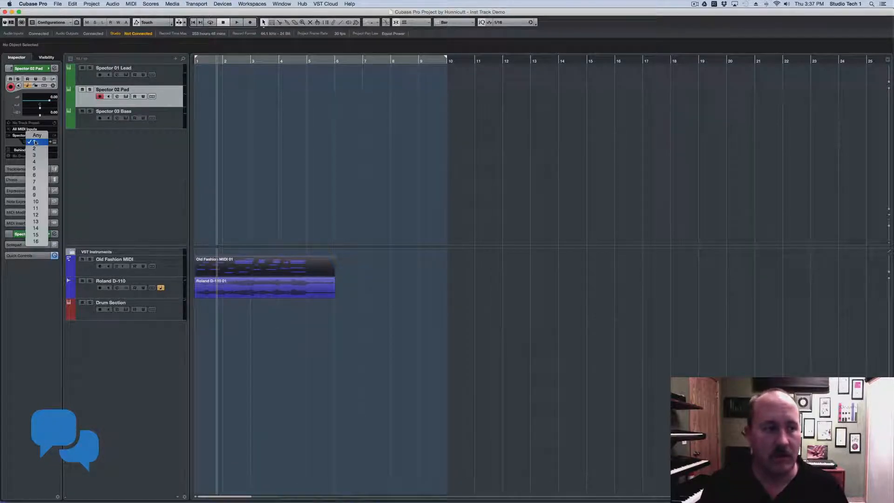
left_click(34, 175)
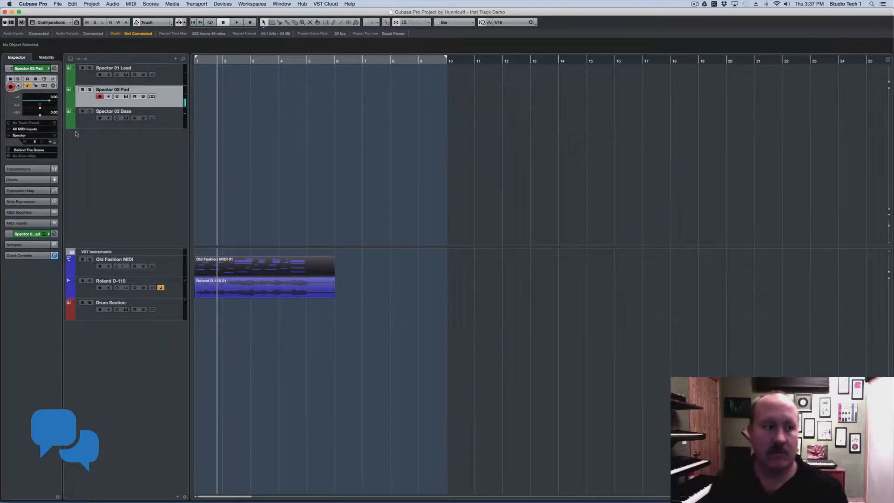
left_click(35, 142)
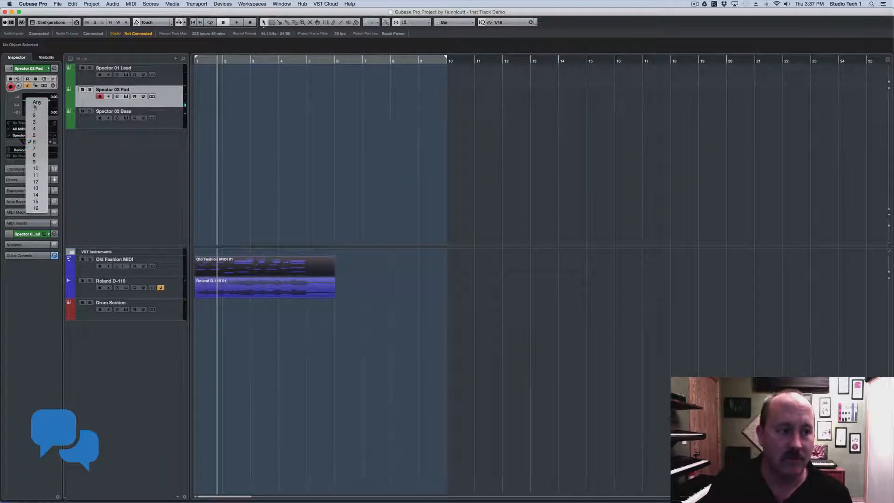
left_click(35, 107)
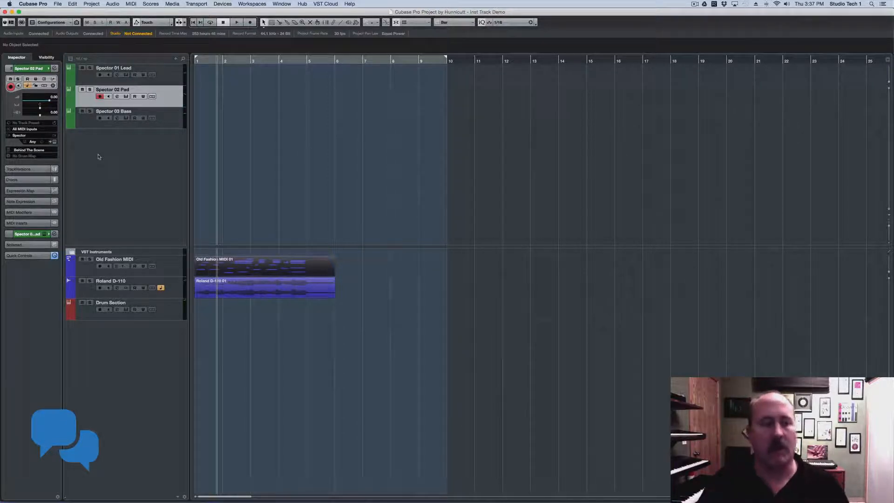
Drag the three Spector tracks into the VST Instruments folder and move Drum Section to the upper list
left_click(168, 80)
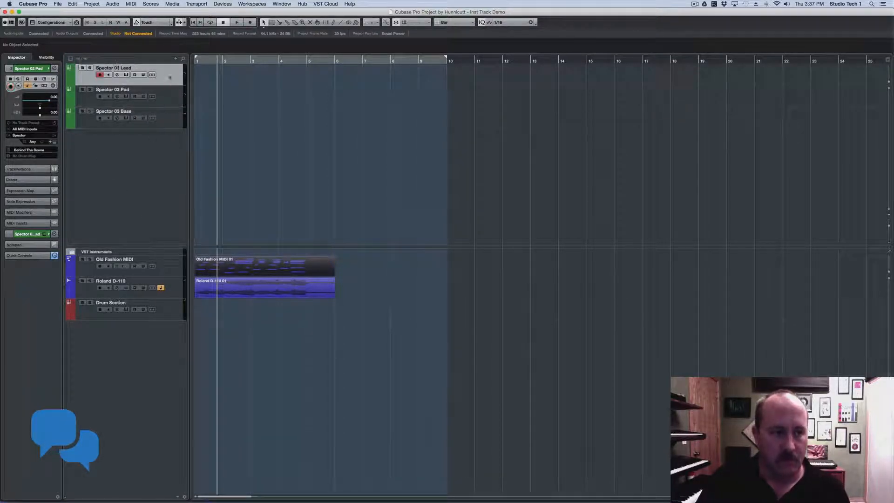
left_click(168, 125, "shift")
left_click_drag(171, 122, 169, 260)
left_click(181, 376)
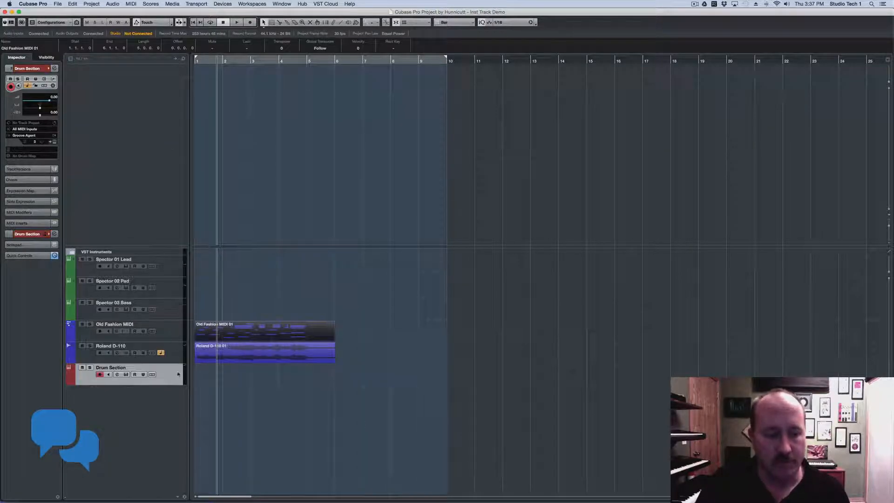
left_click_drag(171, 137, 170, 136)
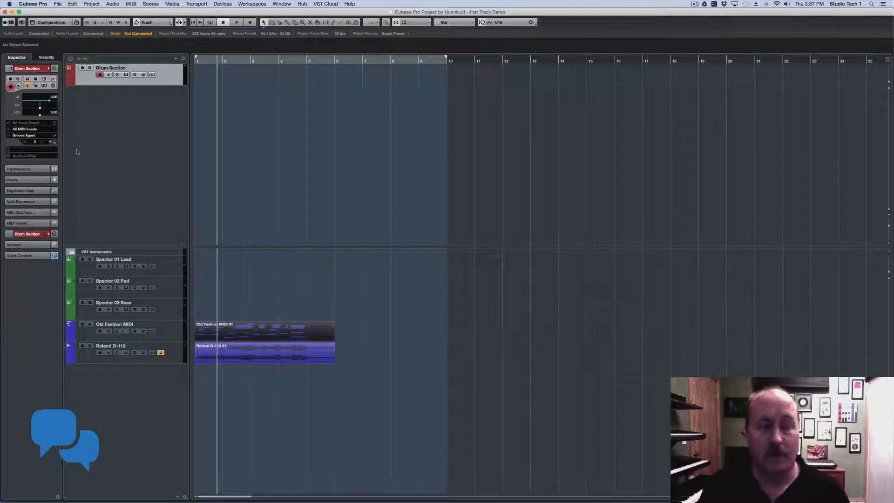
Open Drum Section's Groove Agent and audition the Mainly Snare, Synking and Caribbean Dance slots and congas
left_click(55, 142)
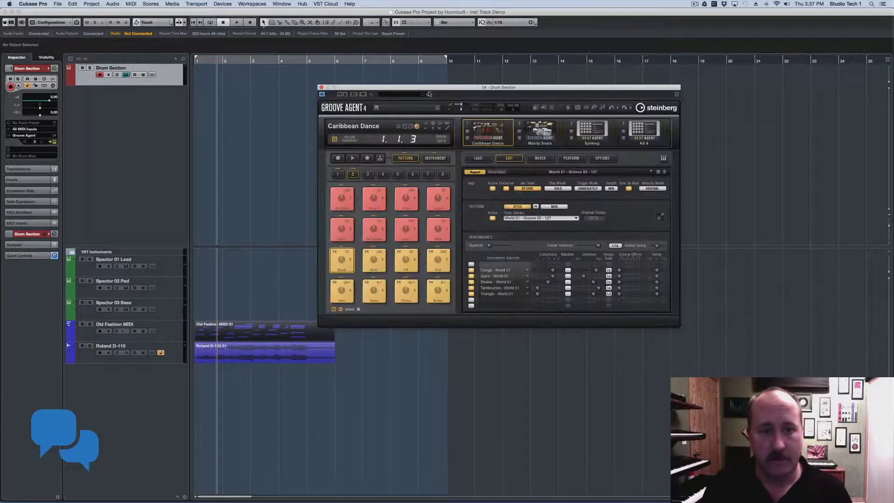
left_click_drag(431, 91, 410, 77)
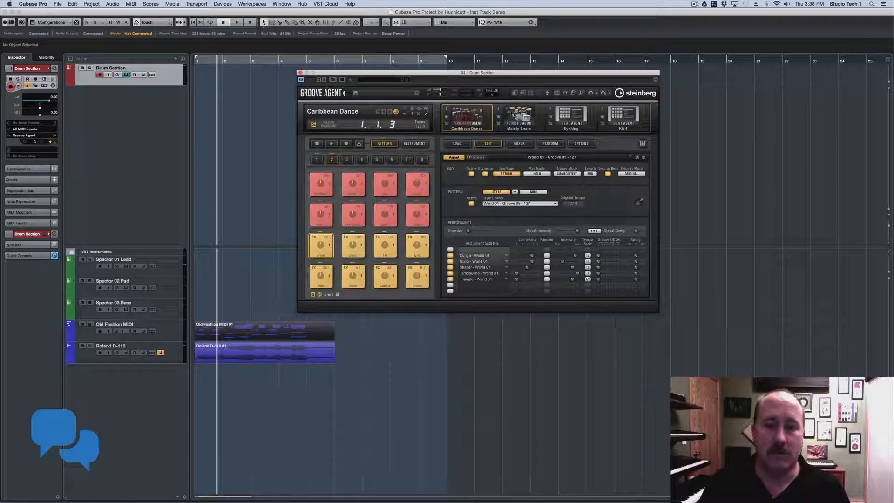
left_click(516, 117)
left_click(566, 116)
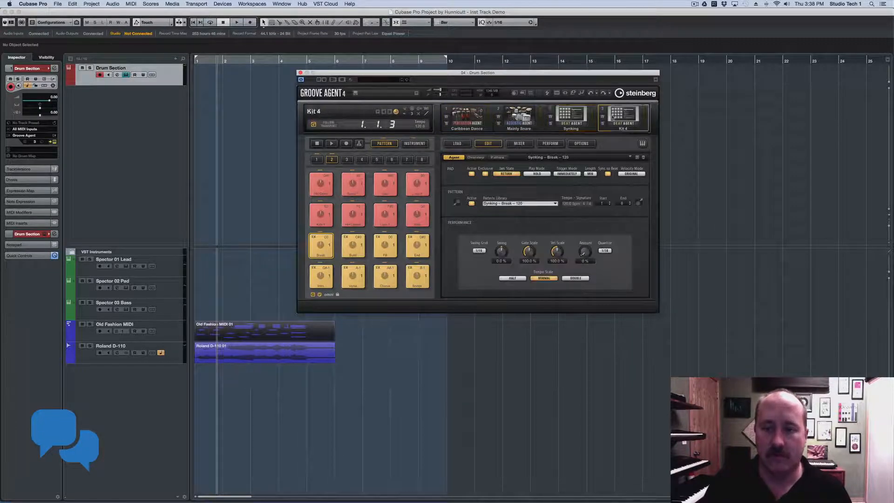
left_click(516, 116)
left_click(484, 115)
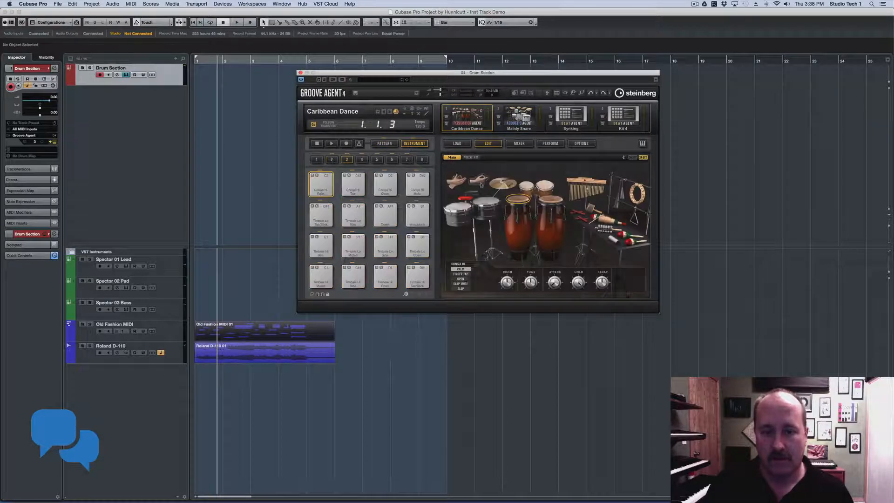
left_click(503, 185)
left_click(519, 202)
left_click(519, 202)
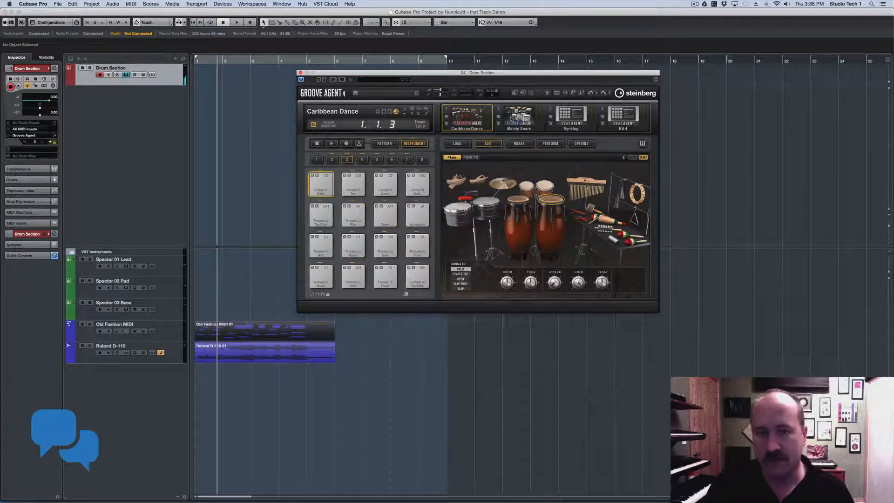
left_click(517, 119)
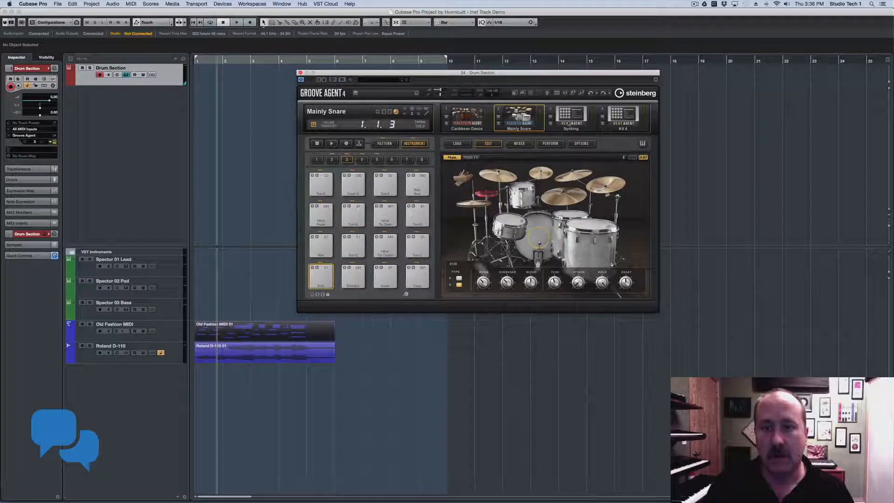
left_click(557, 127)
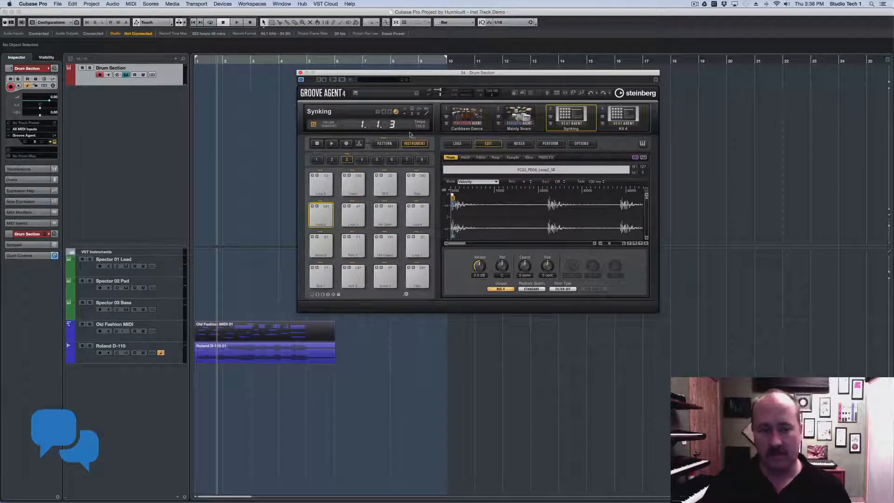
Play the Groove Agent pattern while switching between Caribbean Dance and Mainly Snare, then stop
left_click(331, 144)
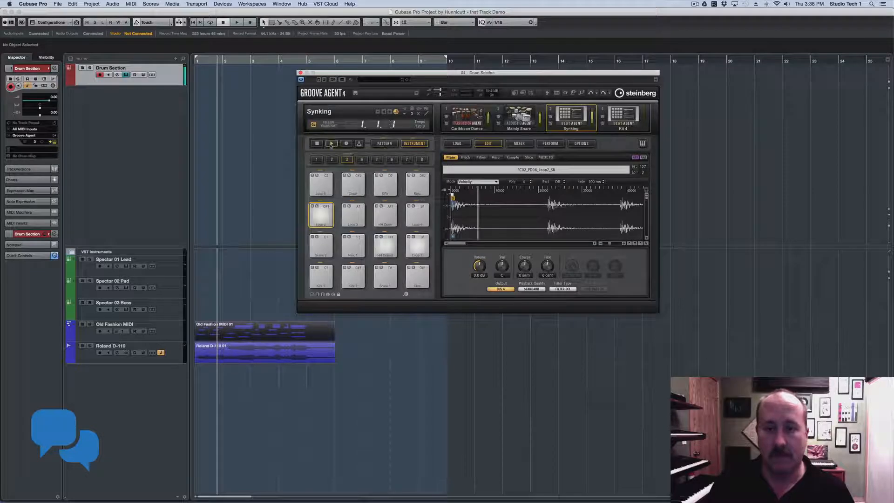
left_click(460, 115)
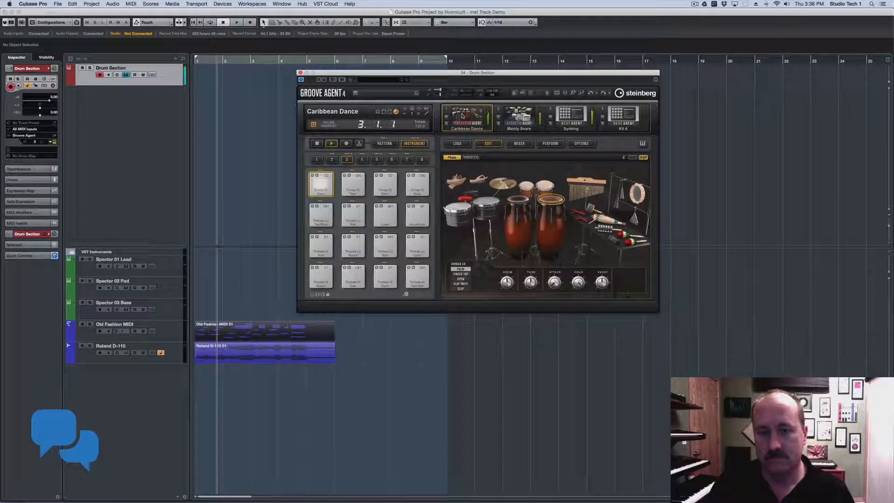
left_click(518, 114)
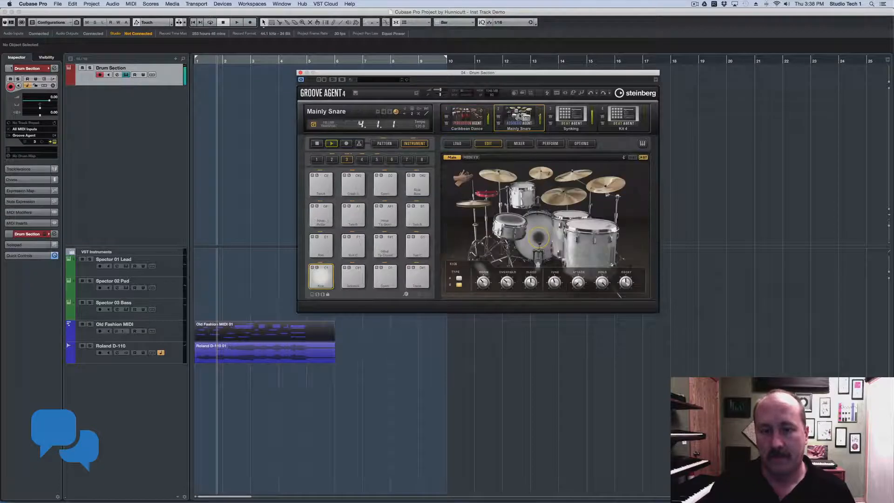
left_click(316, 144)
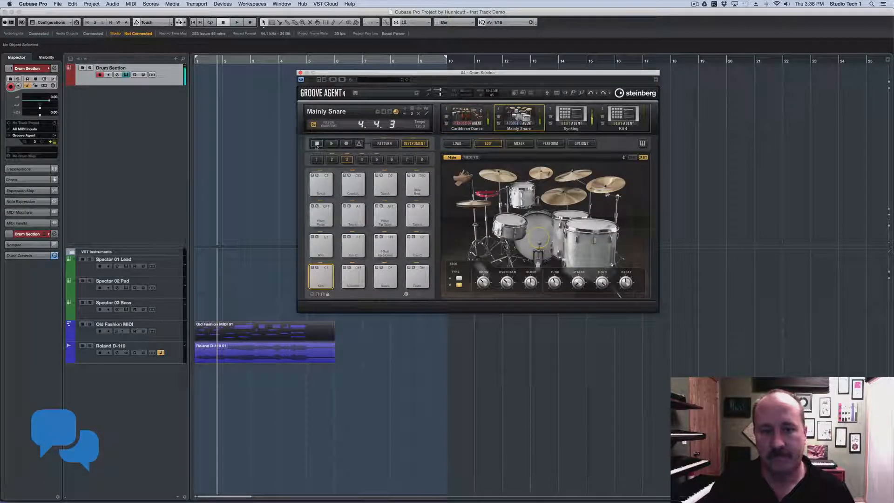
Add a MIDI track named EXTRA DRUMS
right_click(143, 117)
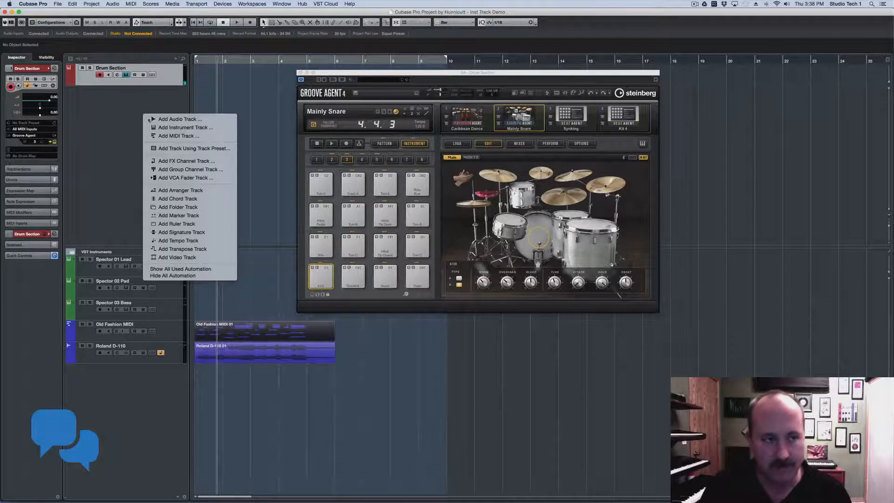
left_click(163, 136)
type("EXTRA DRUMS")
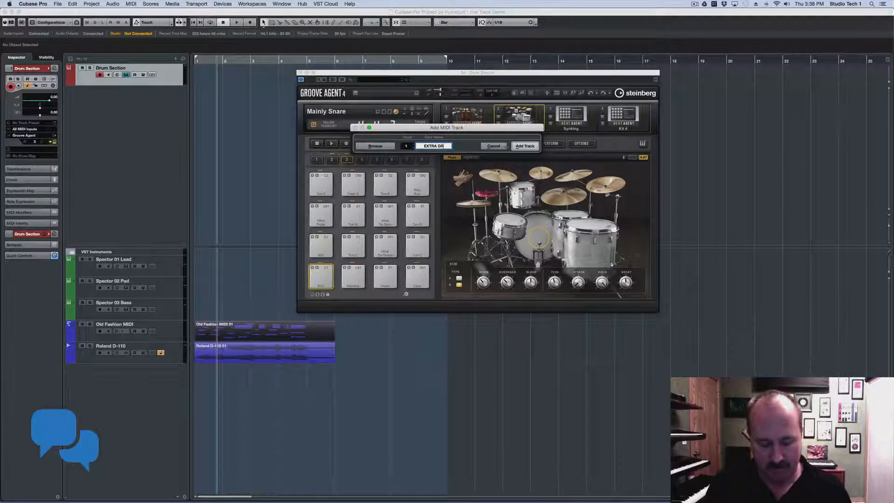
key("Return")
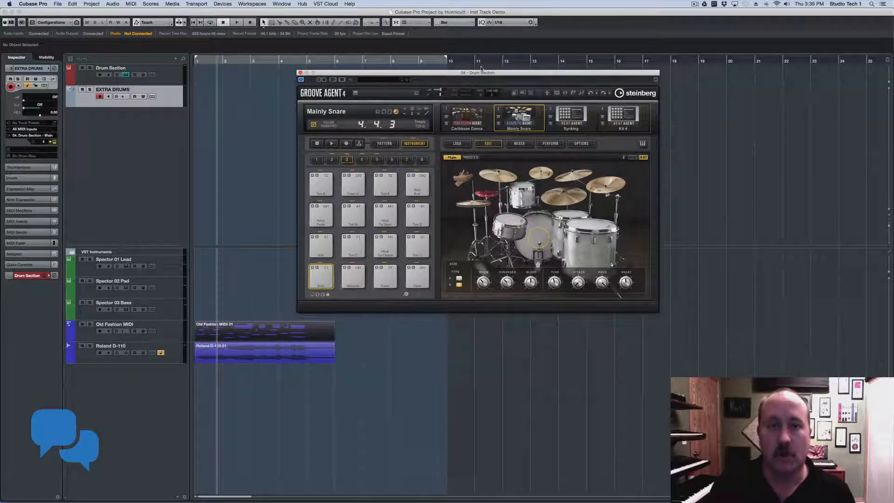
Check the MIDI channel of the Caribbean Dance, Mainly Snare and Synking slots, leaving them unchanged
left_click(464, 116)
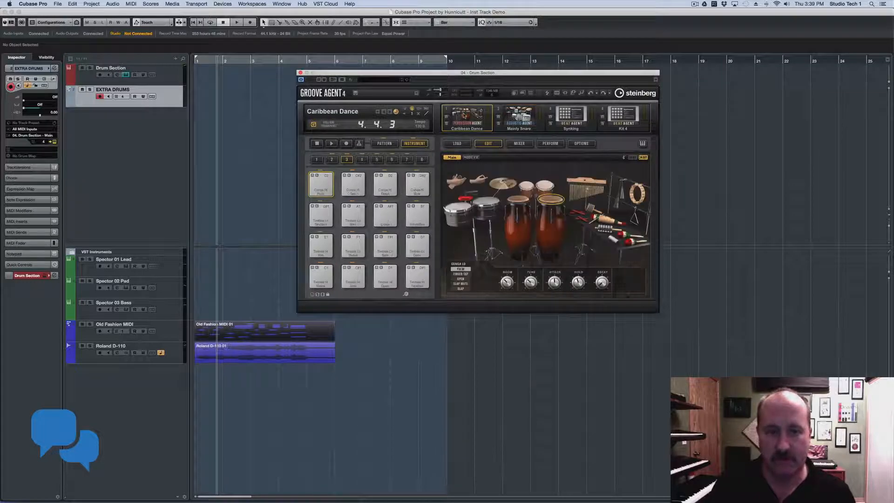
left_click(412, 114)
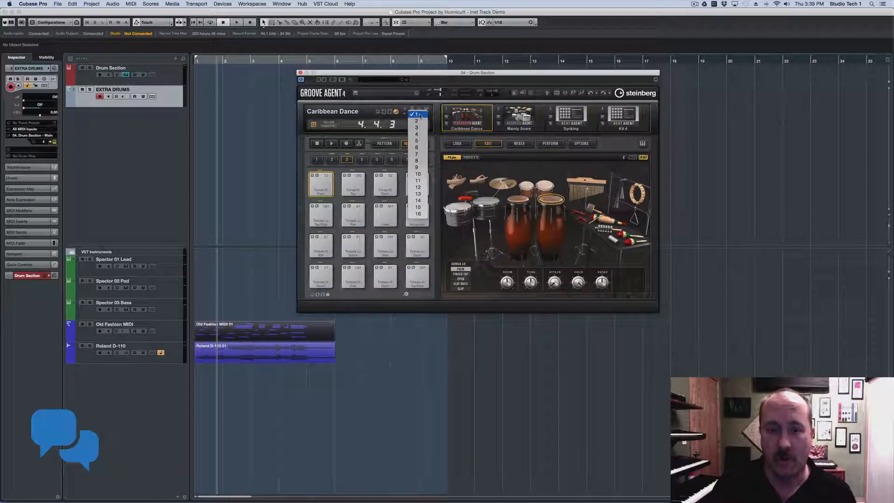
left_click(417, 115)
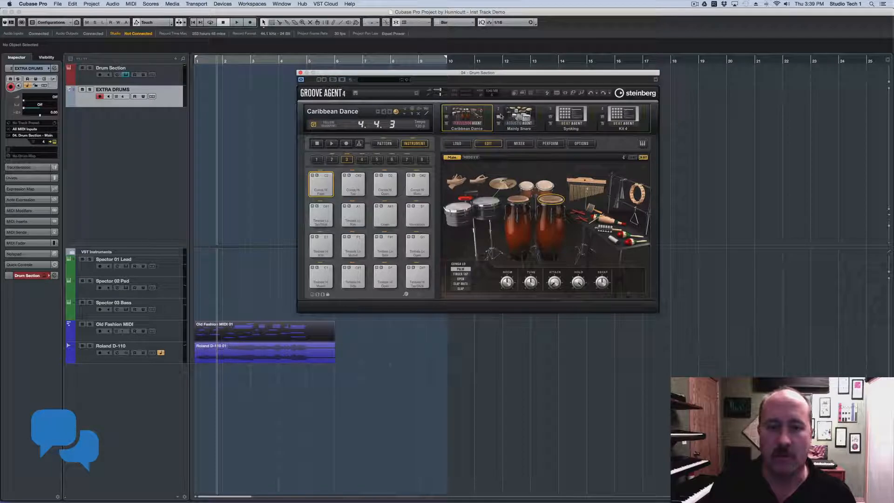
left_click(521, 116)
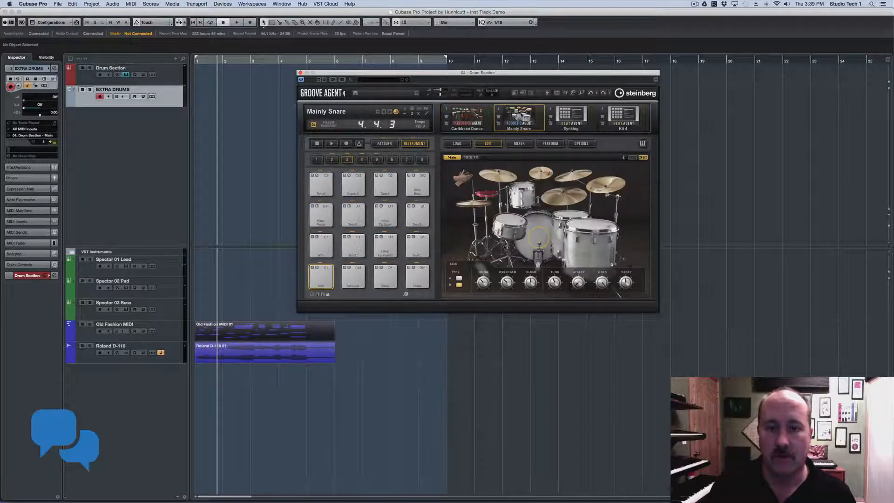
left_click(413, 114)
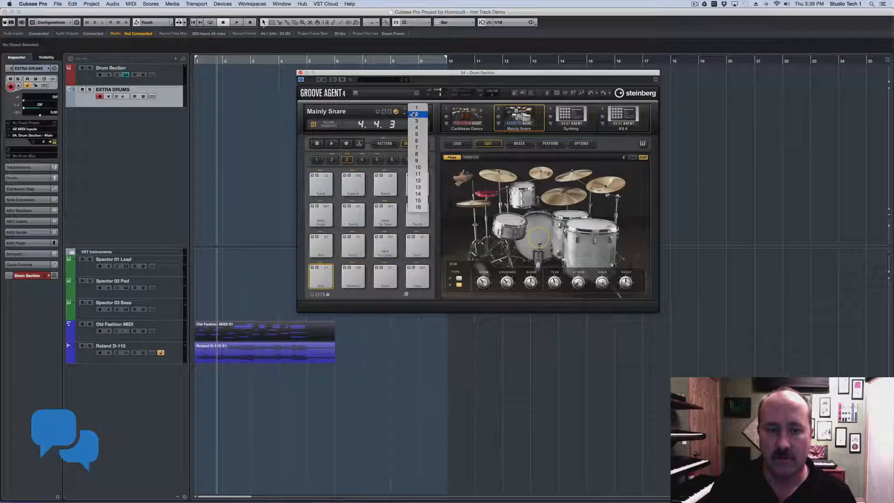
left_click(567, 120)
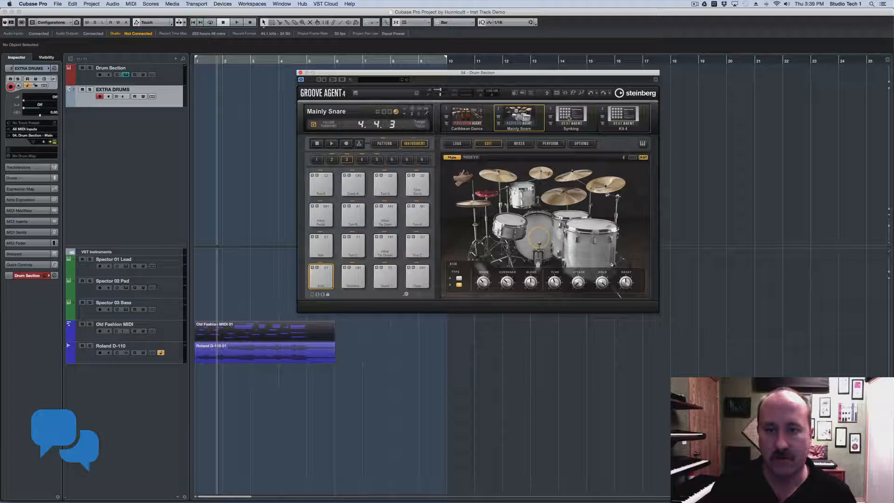
left_click(568, 117)
left_click(412, 113)
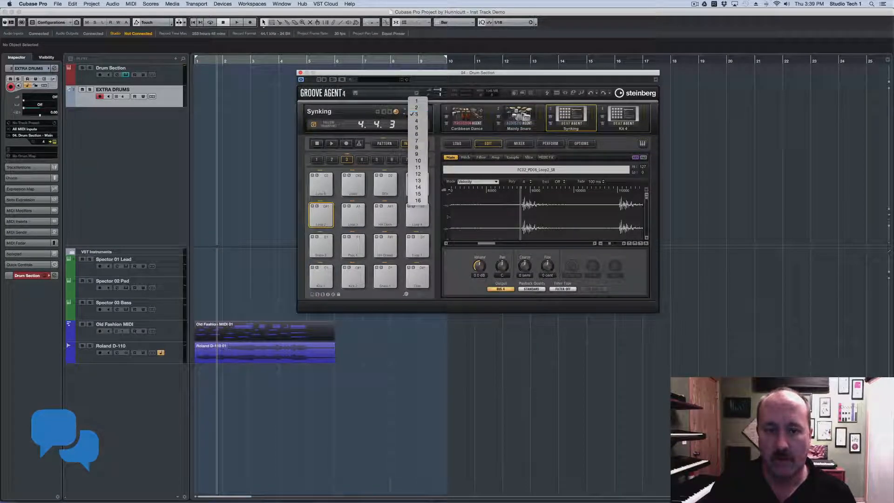
left_click(471, 113)
left_click(470, 112)
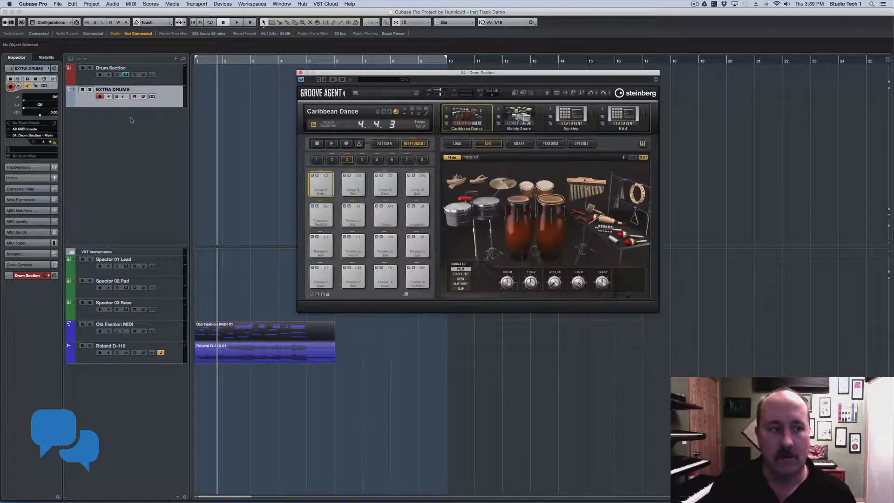
Select the EXTRA DRUMS track and bring up its Inspector MIDI channel choices
left_click(170, 90)
left_click(152, 113)
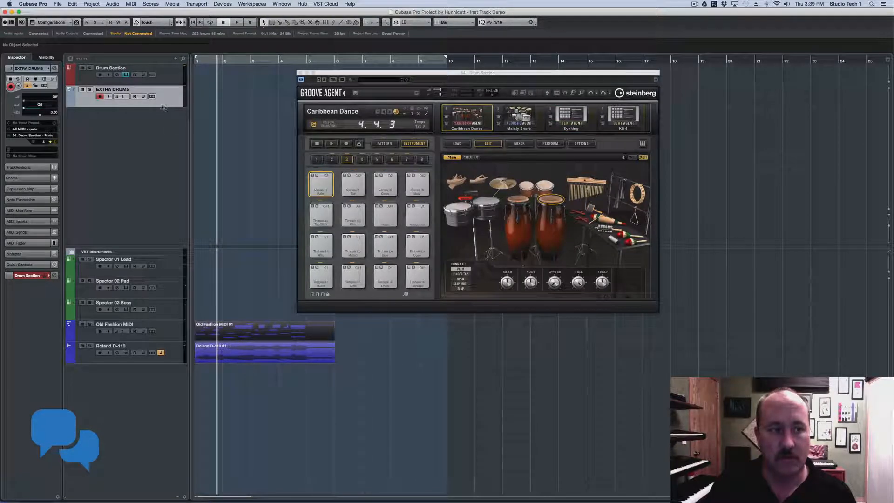
left_click(43, 141)
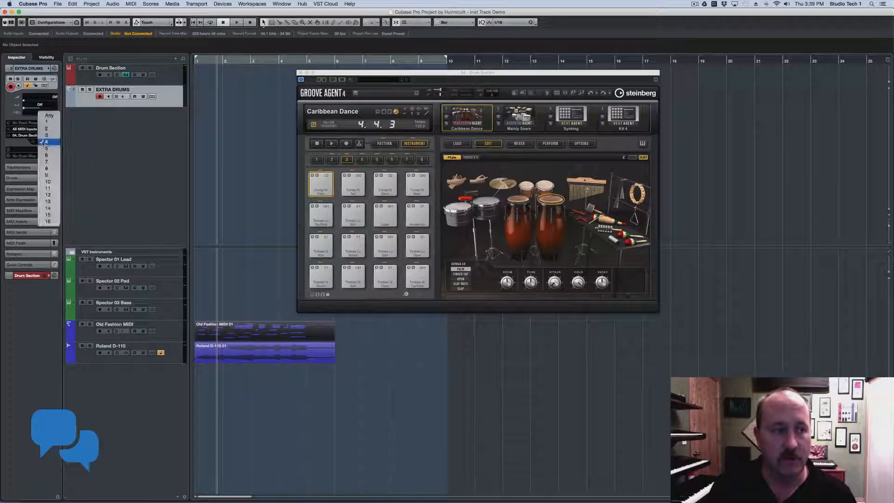
Step EXTRA DRUMS through MIDI channels 1 and 2 to 3 for the Synking slot, then close Groove Agent
left_click(46, 122)
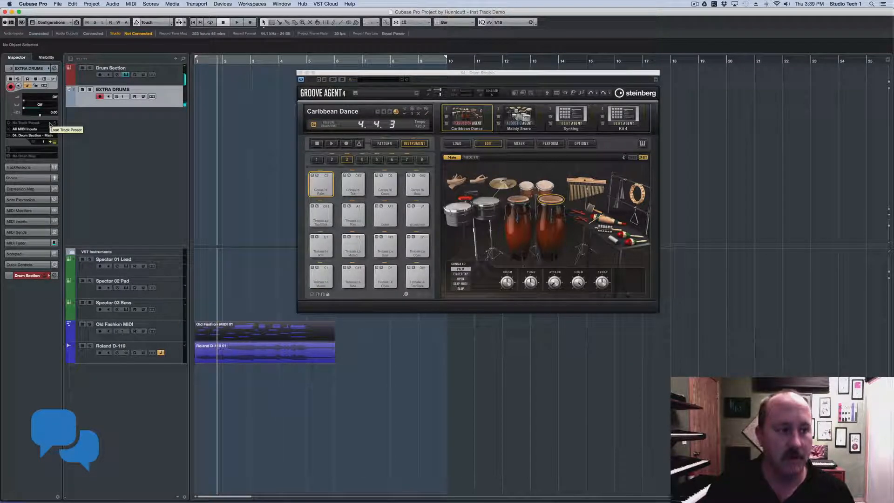
left_click(43, 142)
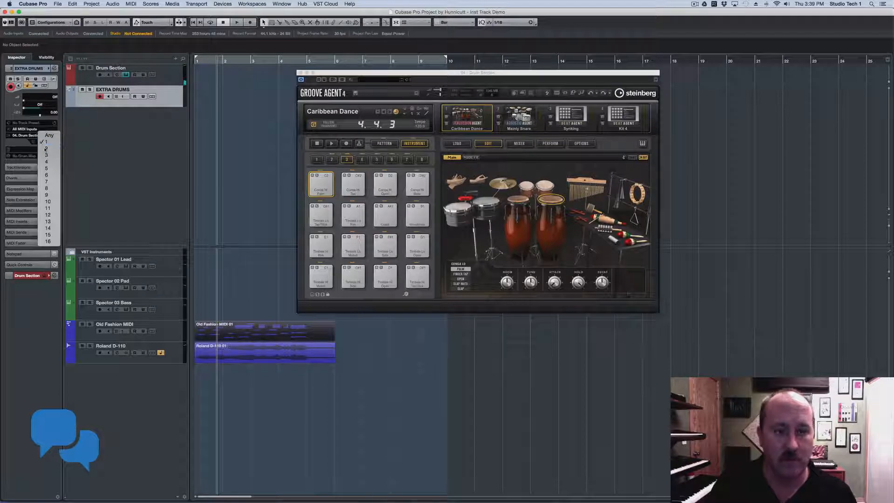
left_click(46, 149)
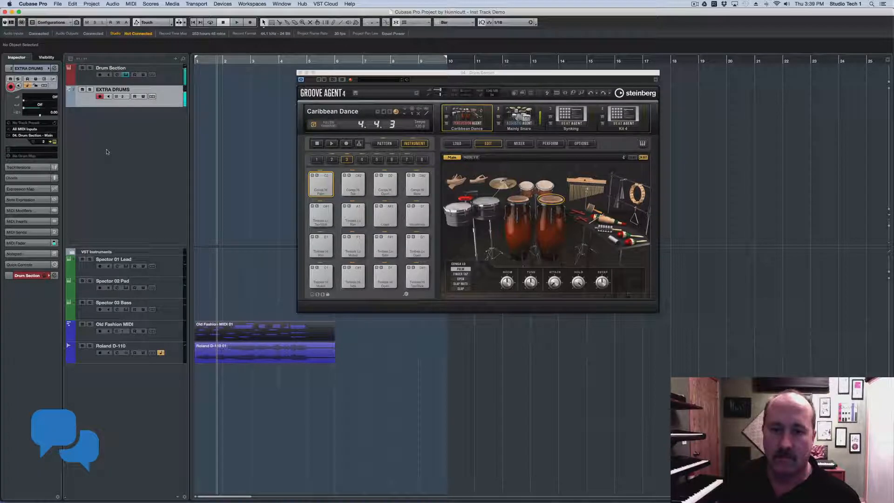
left_click(532, 118)
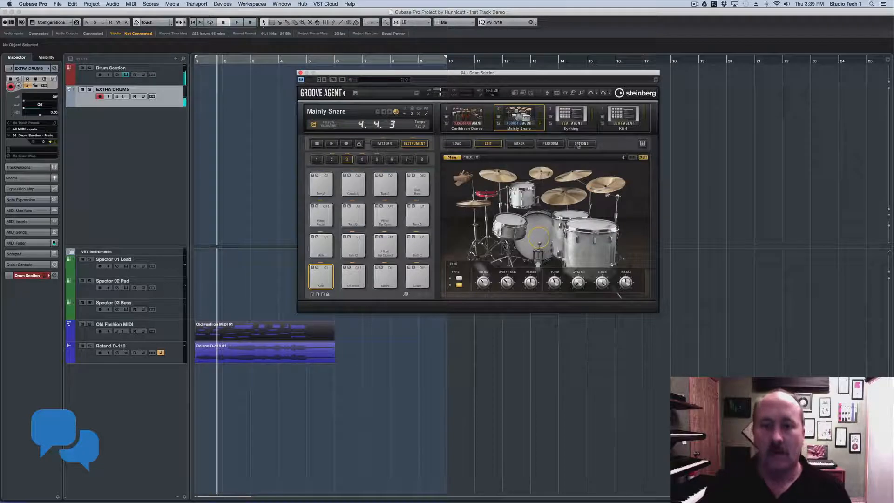
left_click(571, 116)
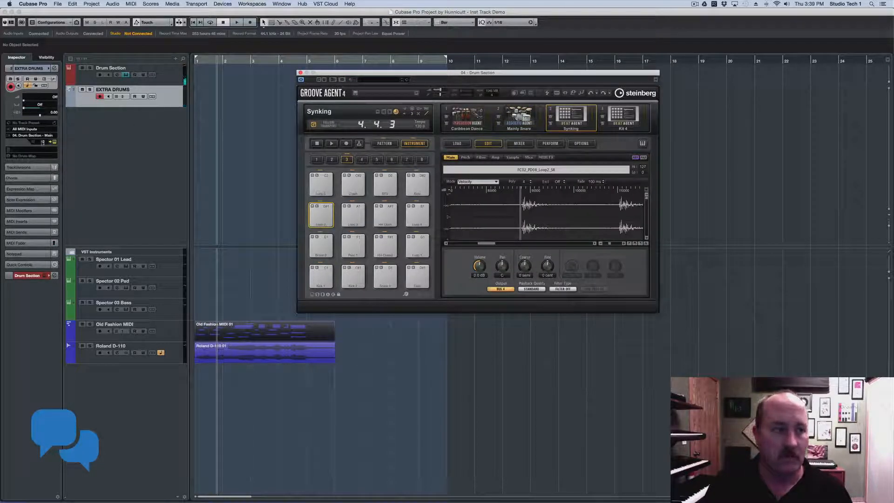
left_click(42, 143)
left_click(43, 149)
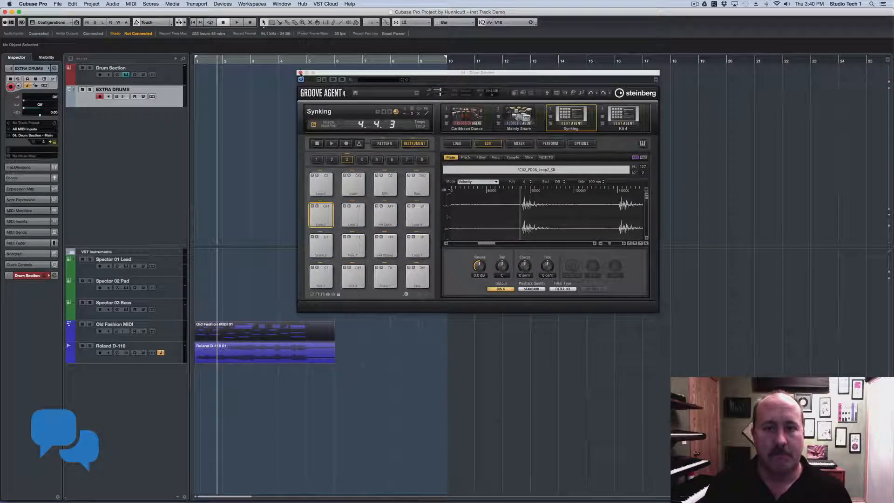
left_click(300, 73)
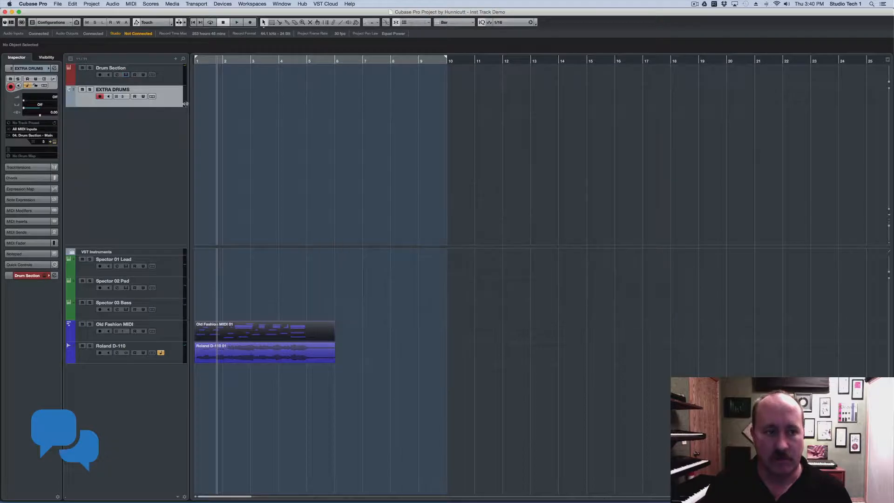
Check the Inspector MIDI channel list, leaving EXTRA DRUMS on channel 3
left_click(43, 142)
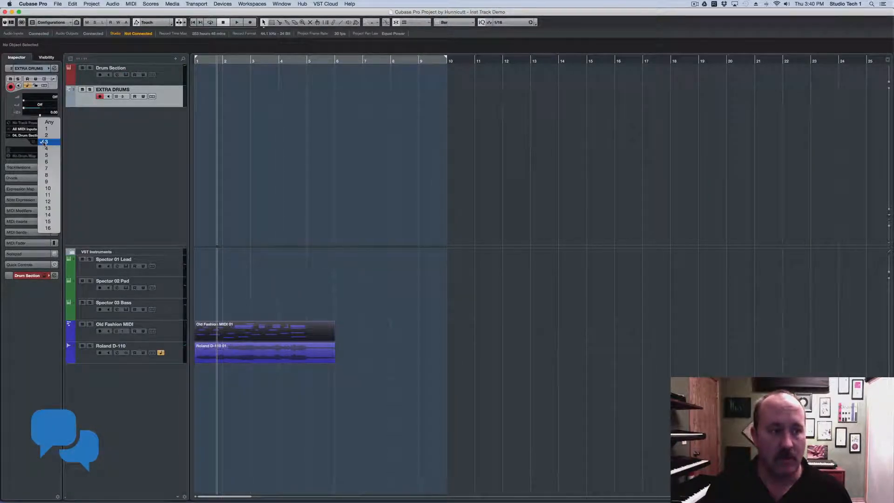
left_click(91, 141)
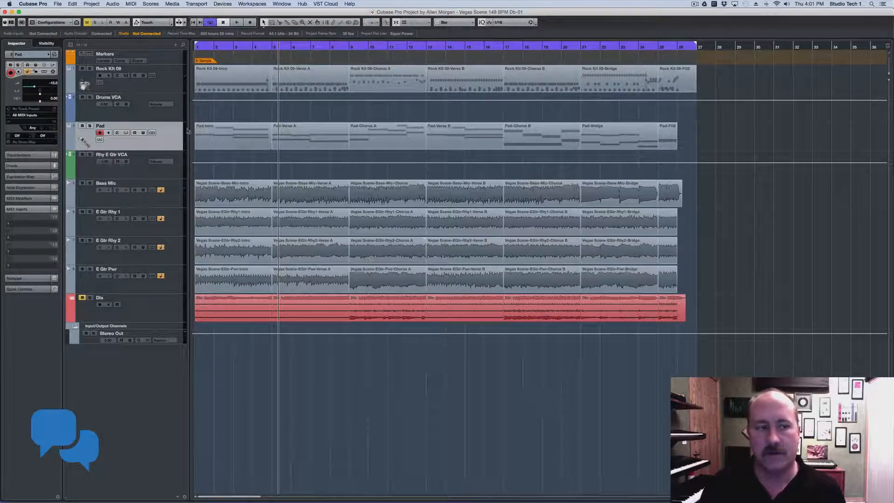
Add a Folder track and place it just above Bass Mic, below Rhy E Gtr VCA
right_click(174, 115)
mouse_move(261, 117)
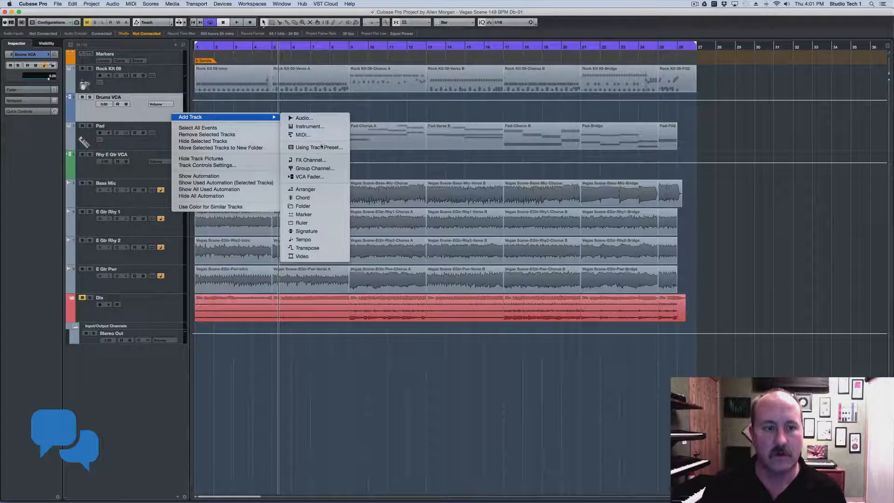
left_click(328, 208)
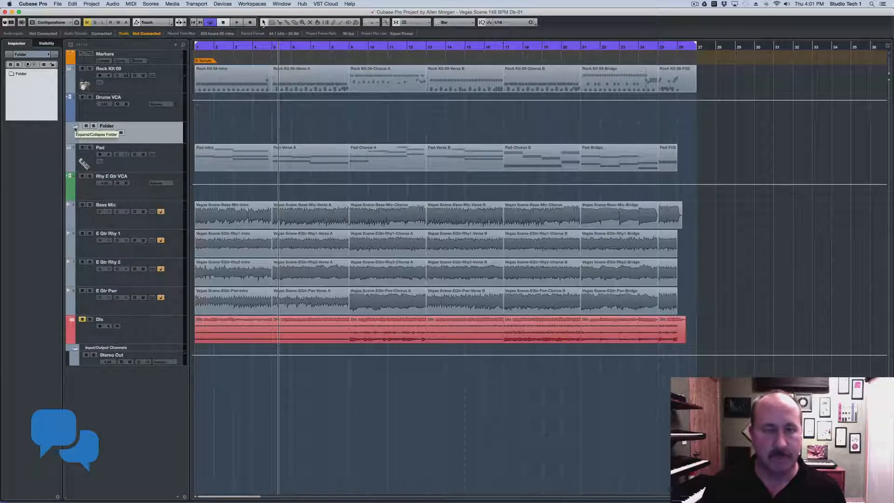
left_click_drag(164, 136, 155, 199)
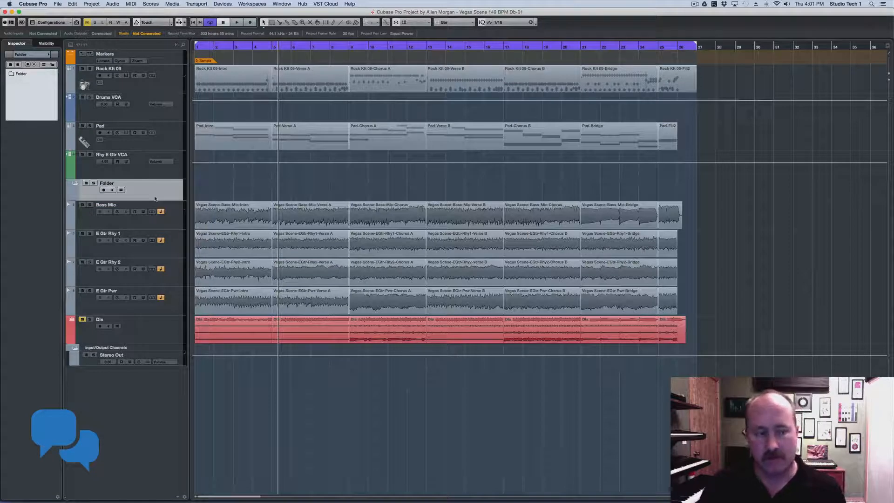
Put Bass Mic through E Gtr Pwr into the Folder, collapse it, and select Rock Kit 09 through Rhy E Gtr VCA
left_click(179, 222)
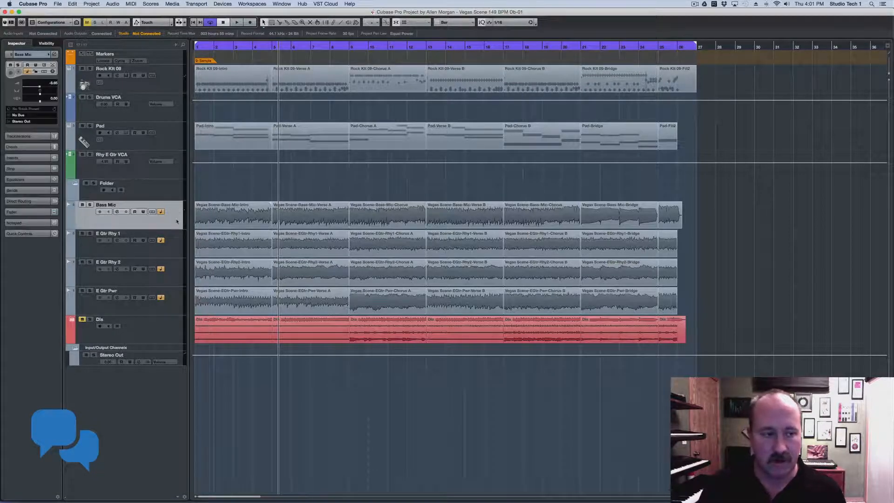
left_click(175, 305, "shift")
left_click_drag(175, 228, 171, 194)
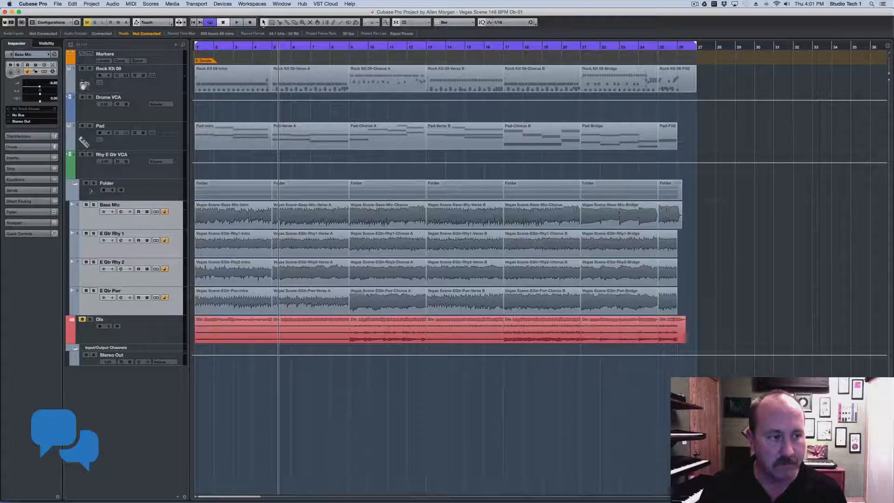
left_click(72, 183)
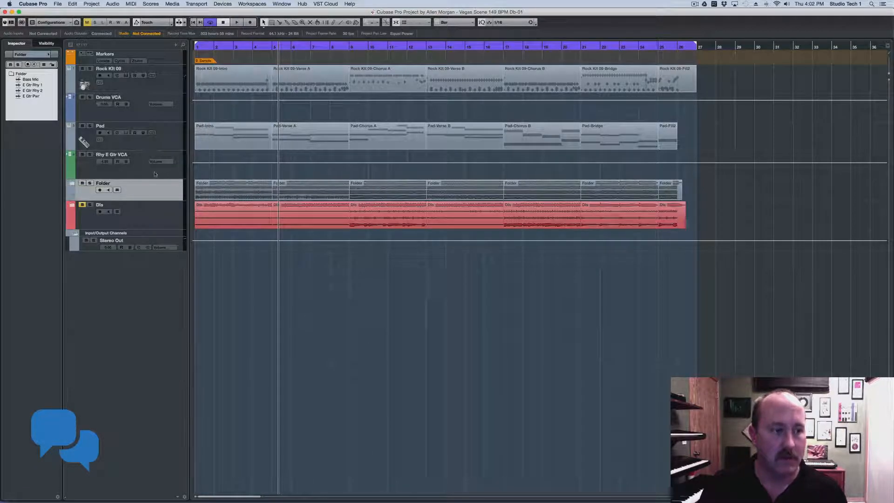
left_click(140, 171)
left_click(169, 83, "shift")
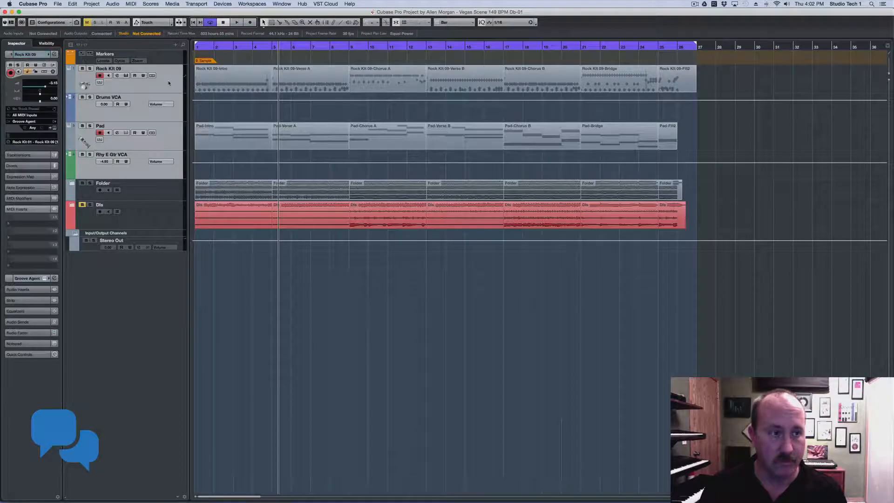
Move the selected tracks into a new folder, collapsing and re-expanding it
right_click(169, 83)
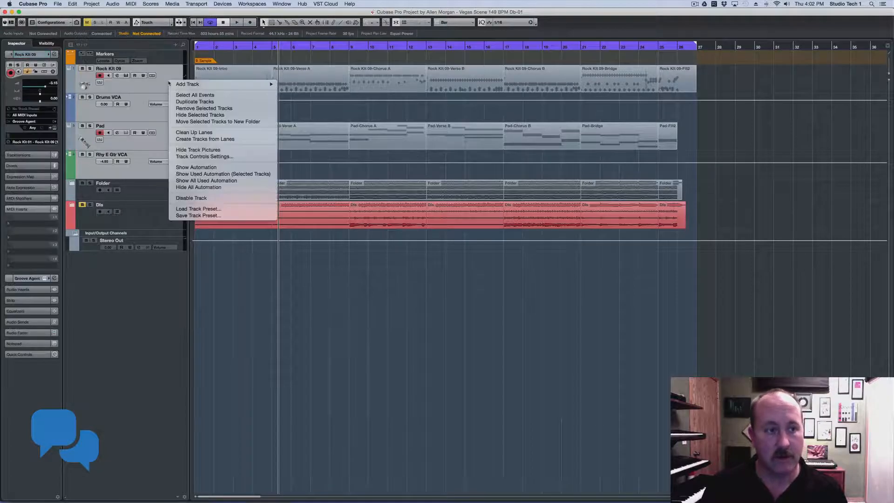
left_click(197, 122)
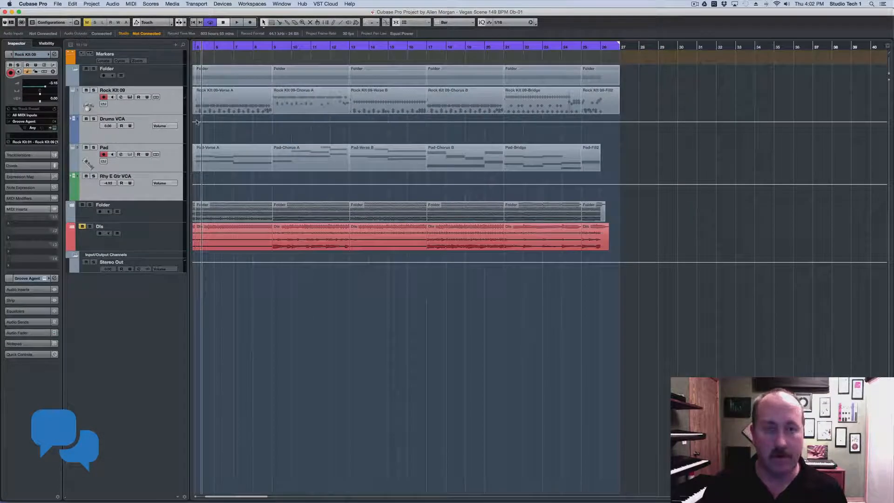
left_click(76, 70)
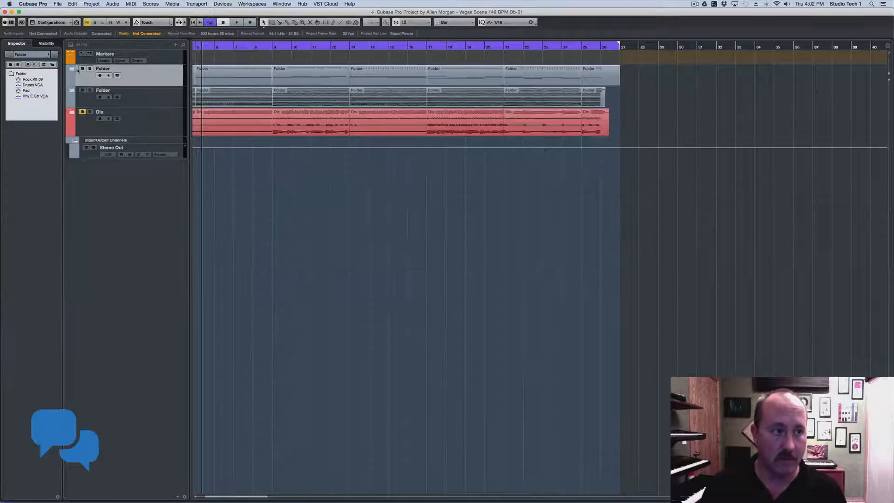
left_click(73, 69)
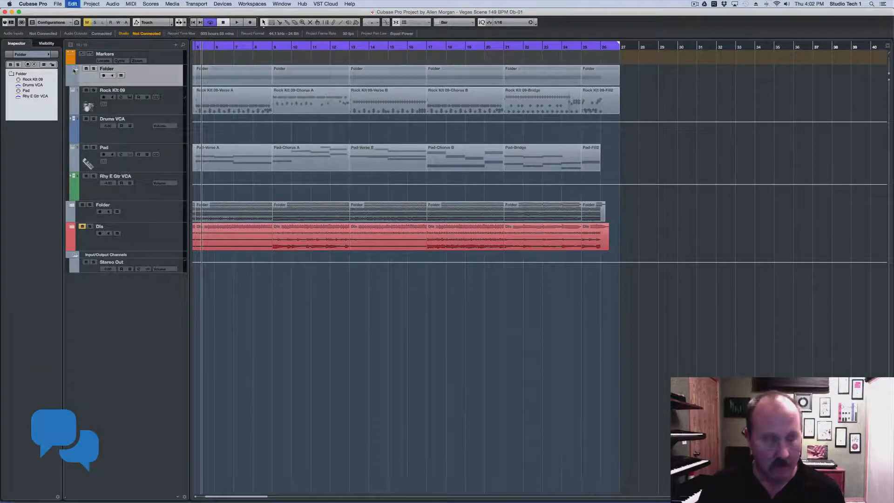
Expand the Folder holding Bass Mic and the three guitar tracks
scroll(113, 107, "down", 1)
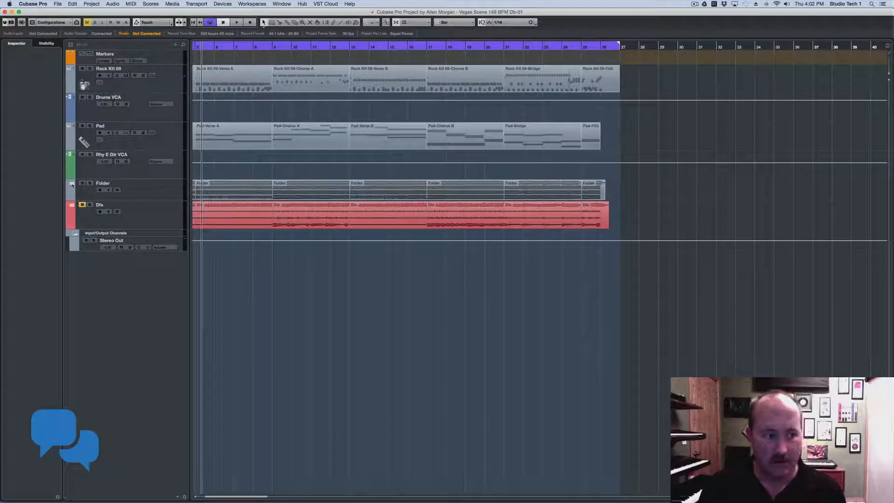
left_click(93, 191)
left_click(70, 185)
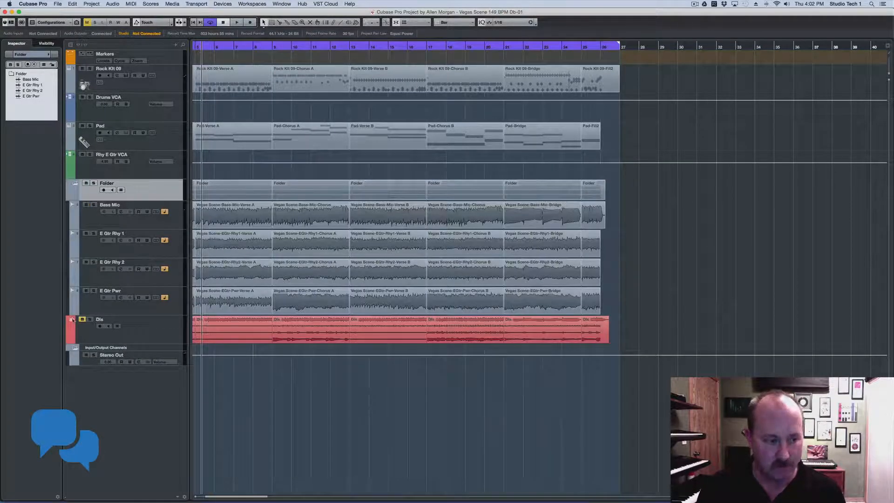
Toggle the Dls and guitar folders and enable group editing on the guitar Folder
left_click(73, 319)
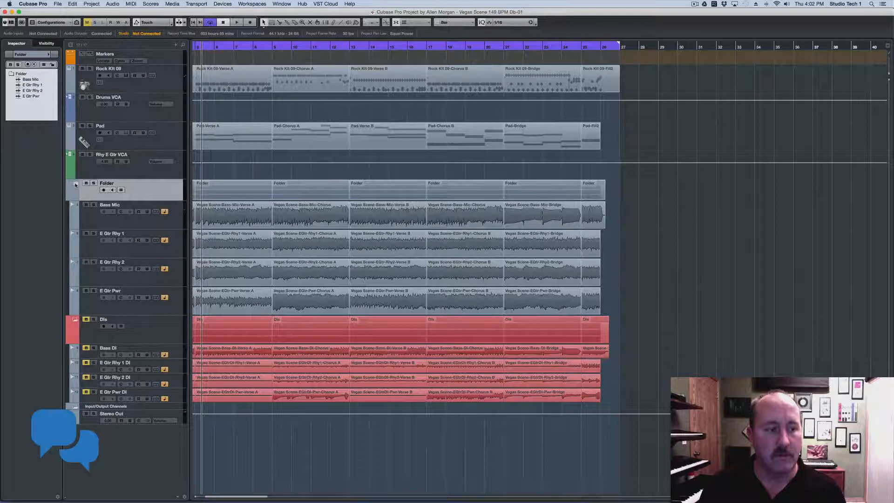
left_click(76, 185)
left_click(75, 205)
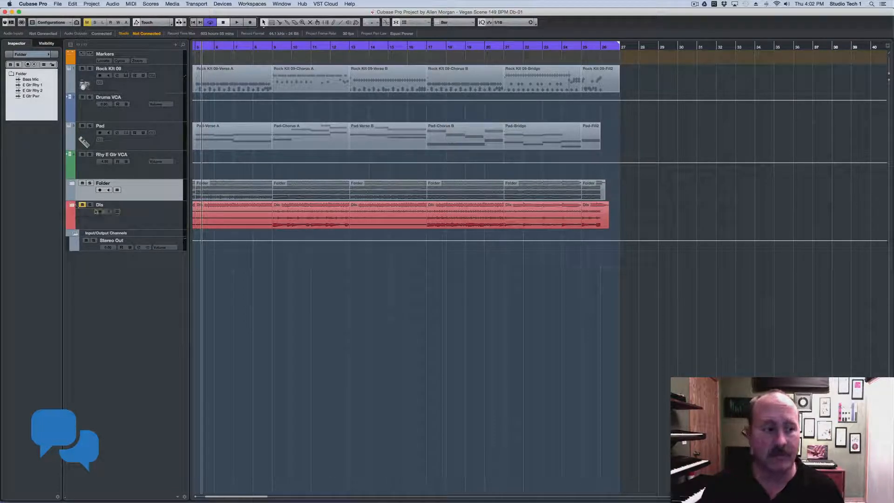
left_click(117, 190)
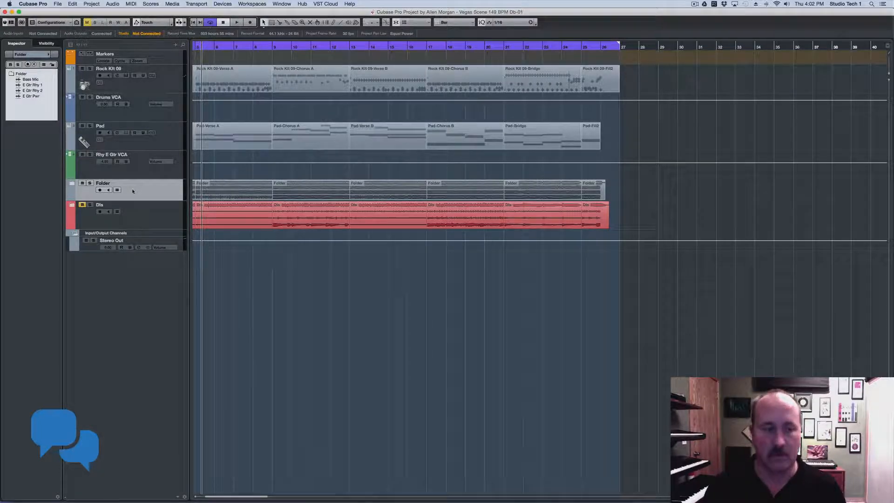
left_click(72, 183)
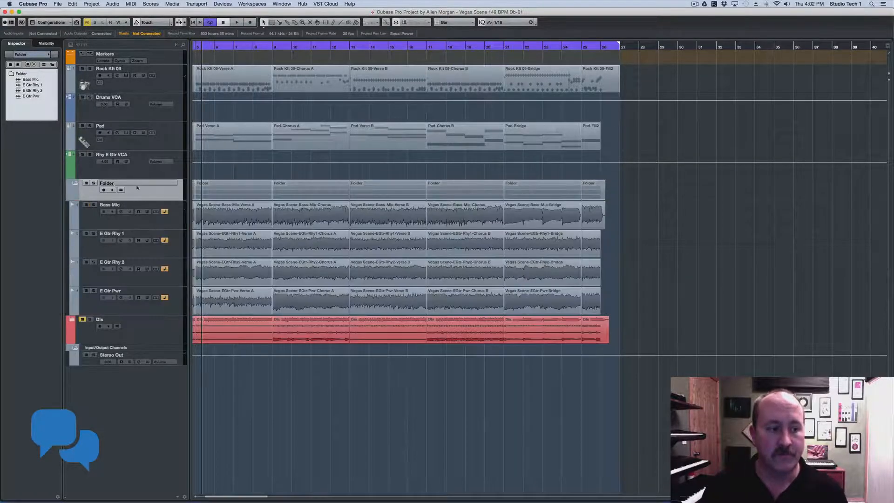
Move Bass Mic through E Gtr Pwr out of the Folder and delete the empty Folder track
left_click(166, 225)
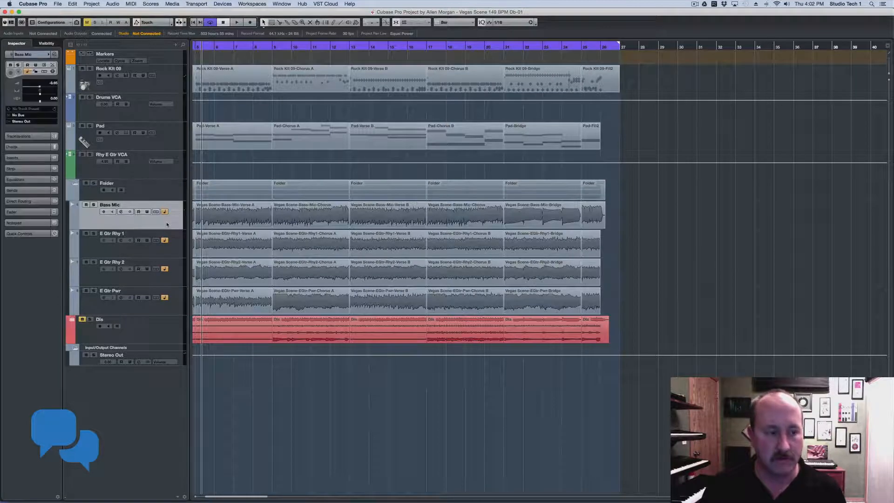
left_click(173, 305, "shift")
left_click_drag(168, 228, 90, 189)
left_click(118, 311)
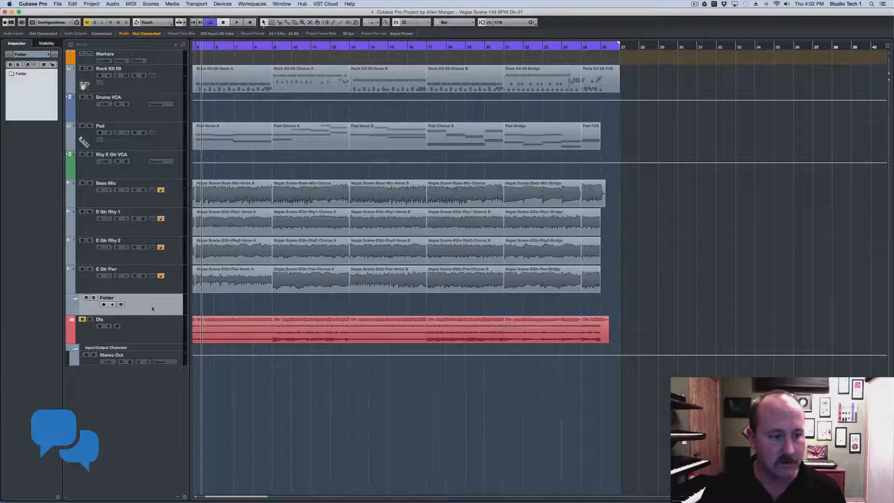
right_click(154, 304)
left_click(184, 334)
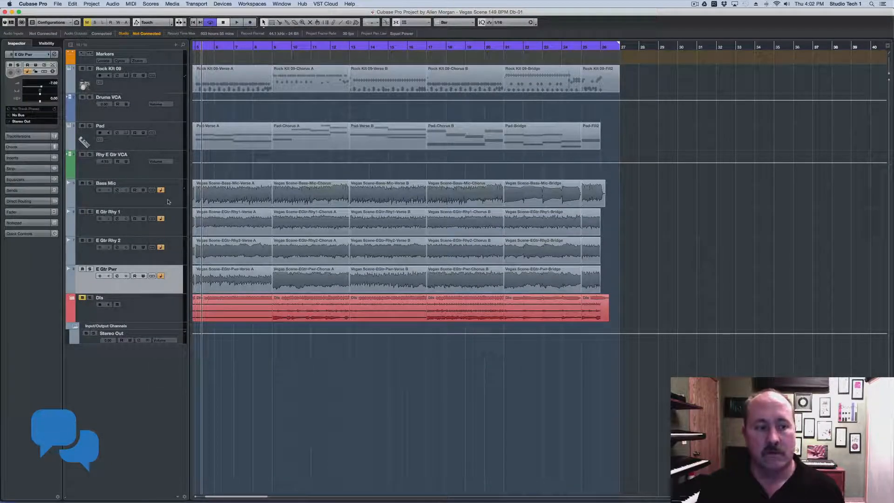
left_click(169, 202)
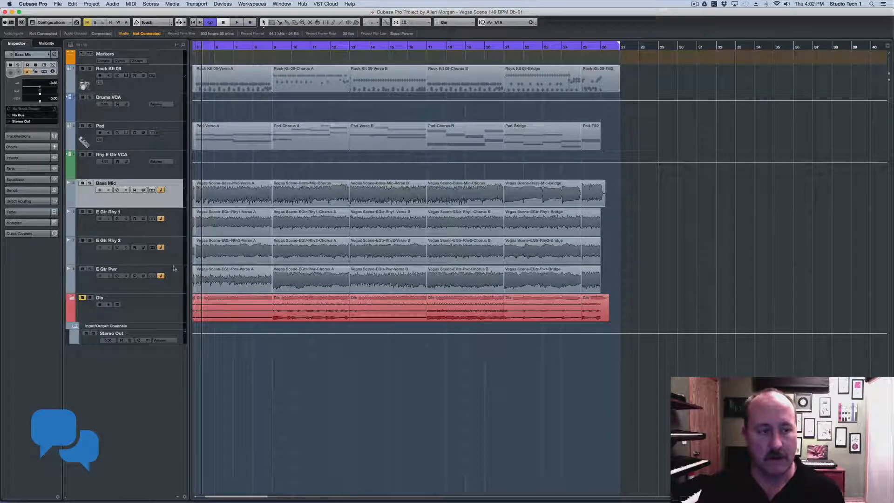
right_click(169, 360)
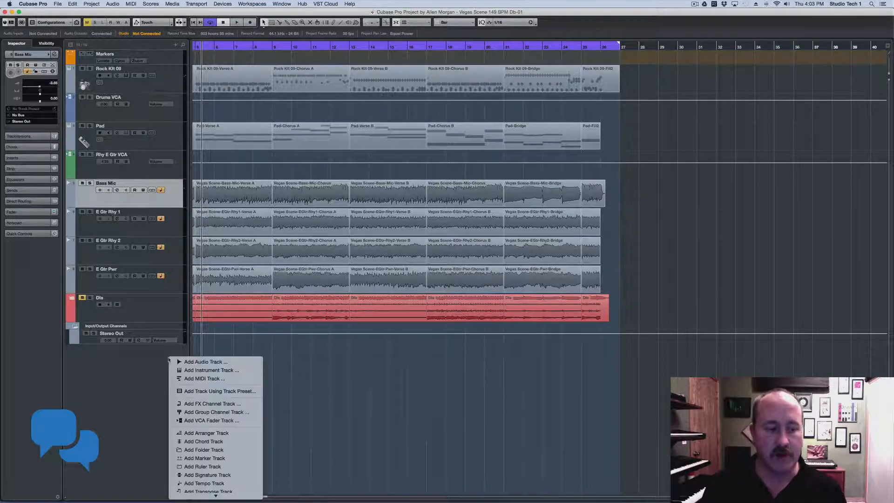
Add a new group channel track named GUITARS
left_click(166, 77)
right_click(167, 78)
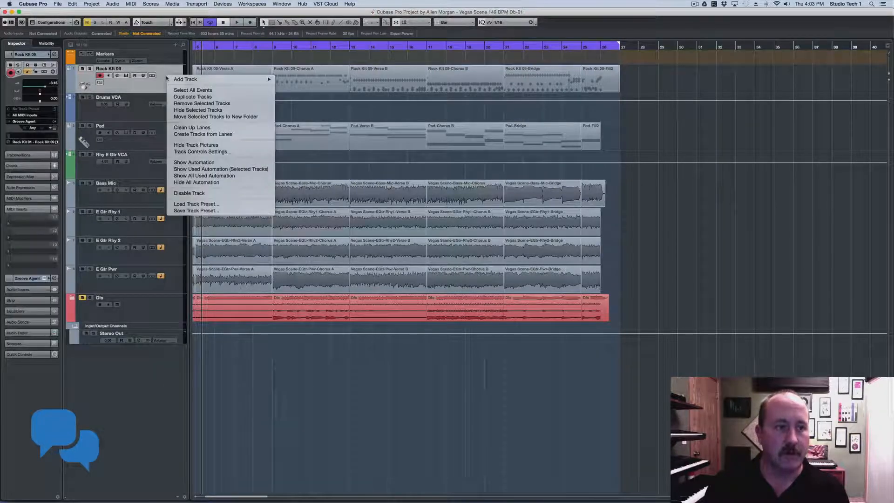
mouse_move(229, 79)
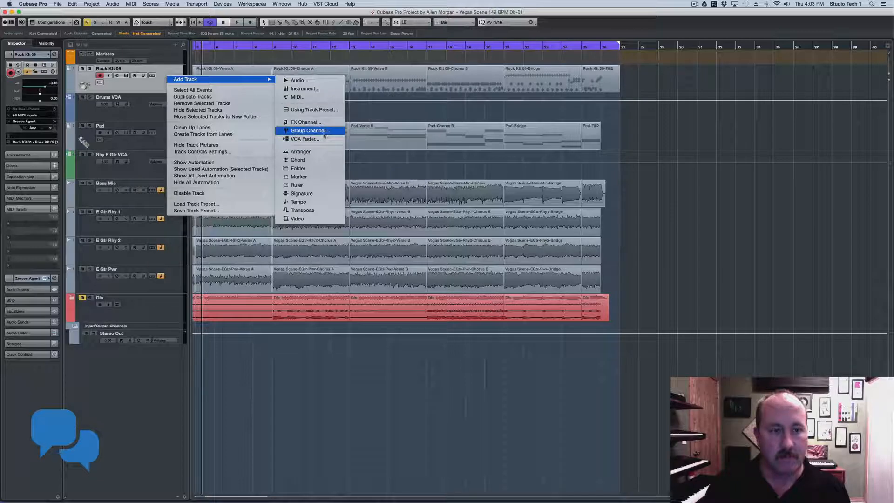
left_click(291, 131)
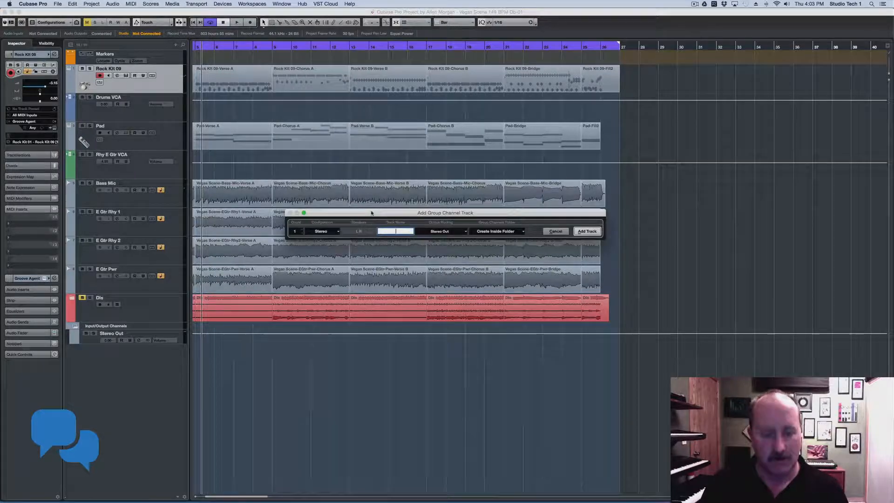
type("GUITARS")
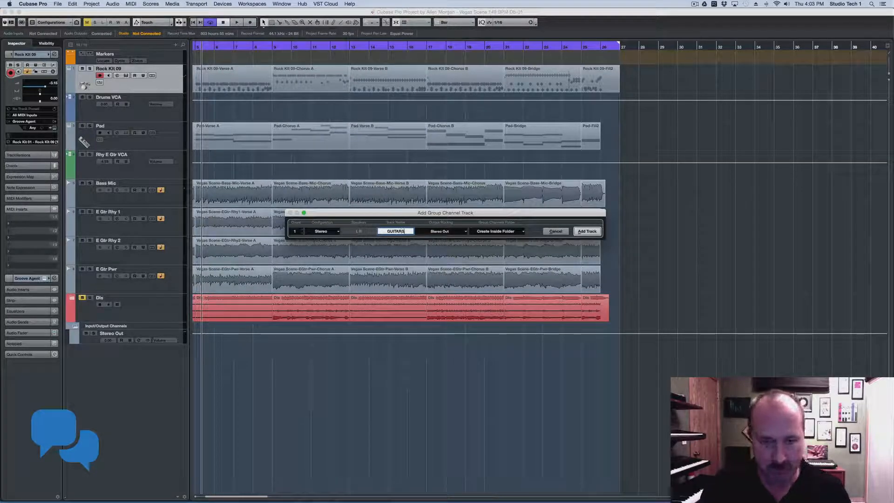
left_click(586, 231)
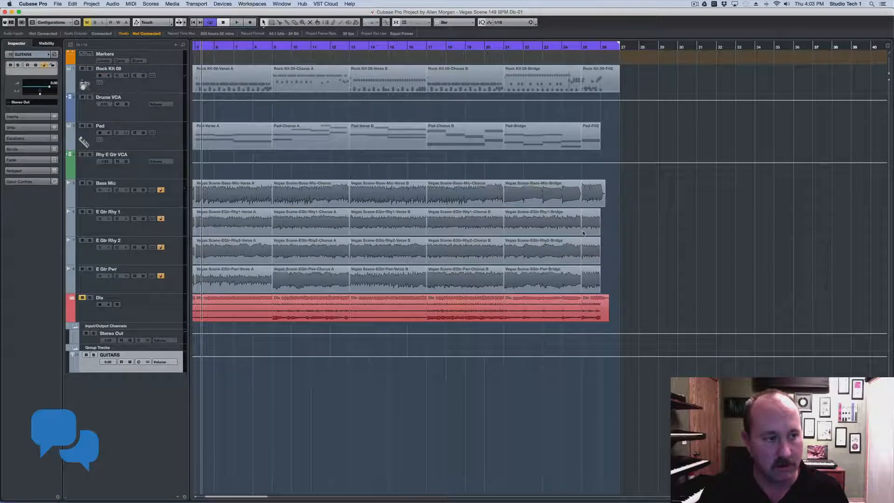
Move GUITARS above Bass Mic and delete the empty Group Tracks folder
left_click_drag(185, 369, 173, 189)
right_click(120, 371)
left_click(154, 396)
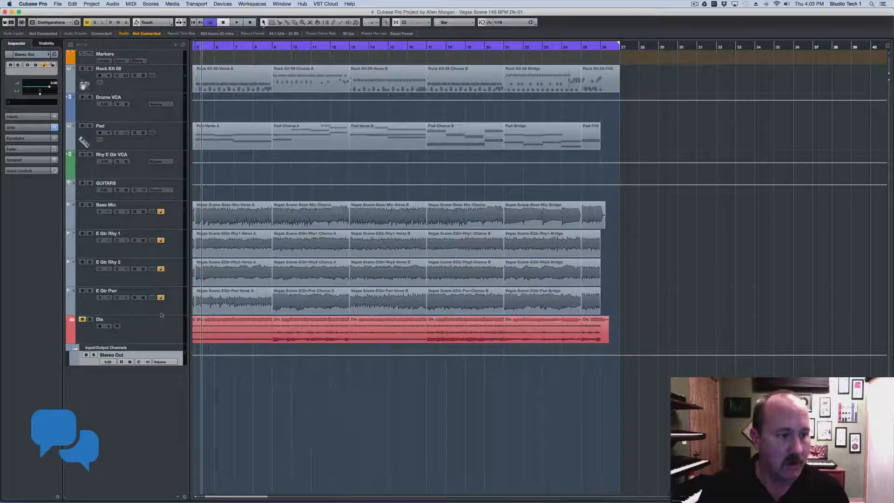
left_click(173, 198)
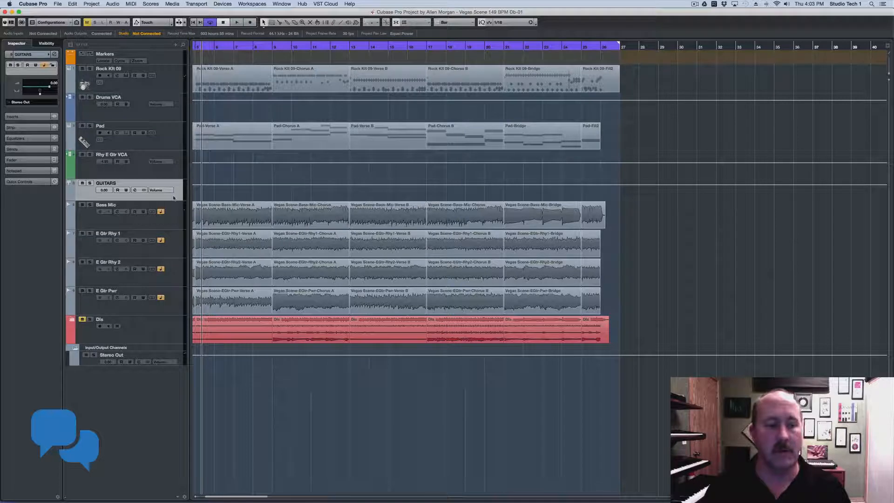
left_click(175, 222)
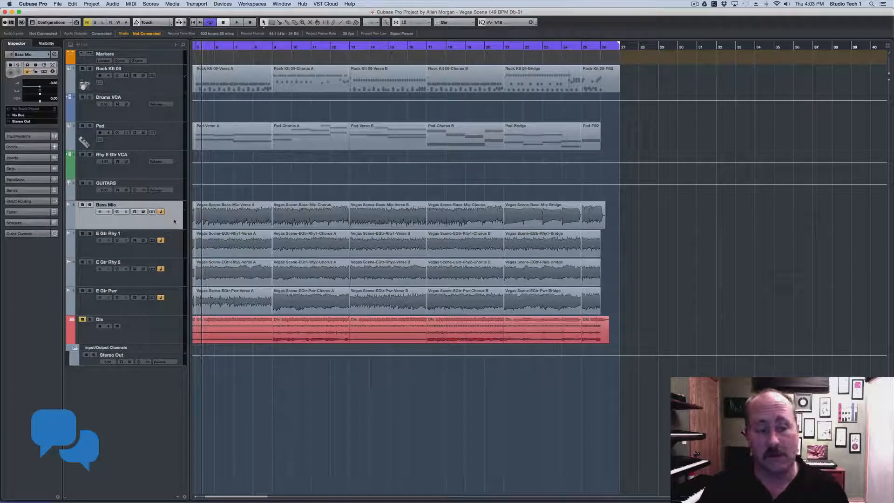
Route Bass Mic's output to Groups - GUITARS and check each guitar track's routing
left_click(25, 122)
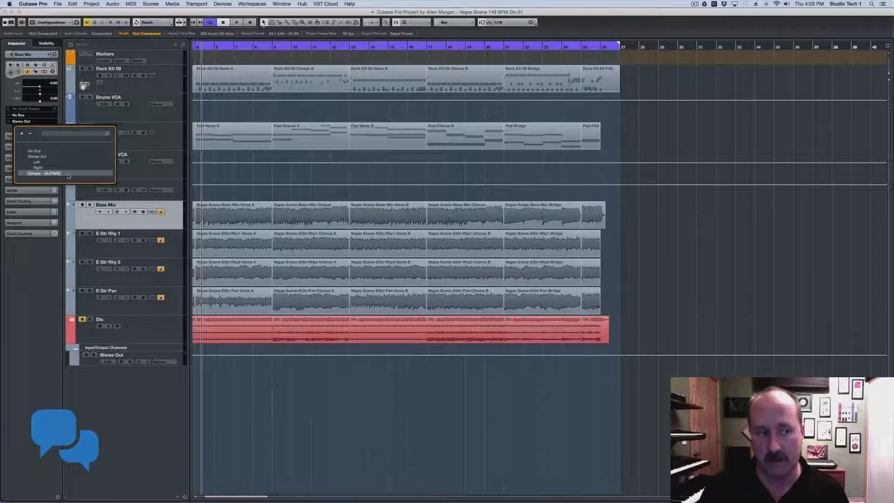
left_click(68, 175)
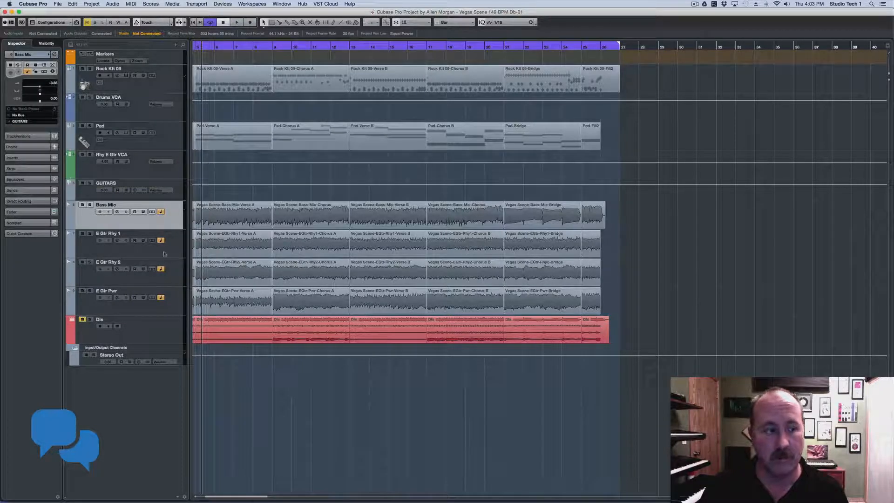
left_click(166, 254)
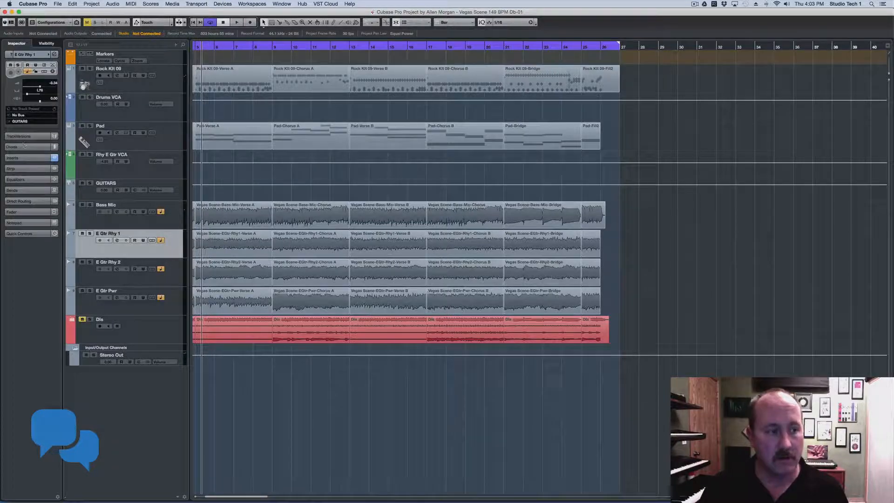
left_click(151, 283)
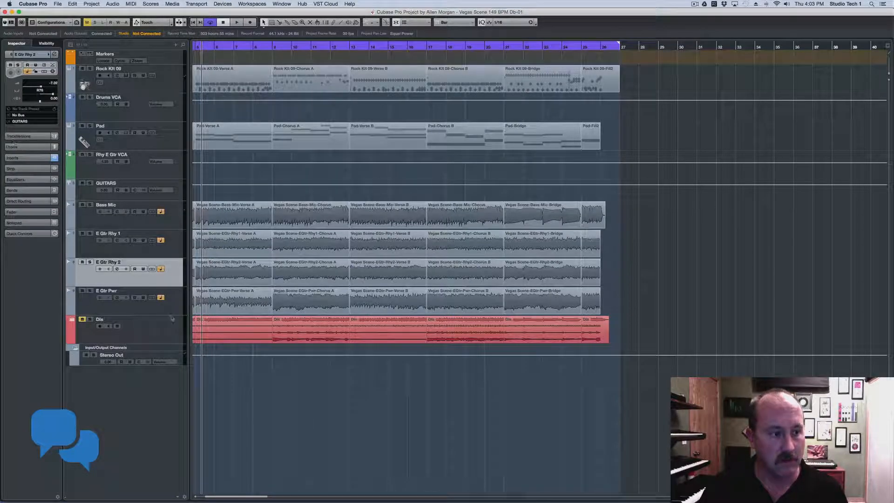
key("Down")
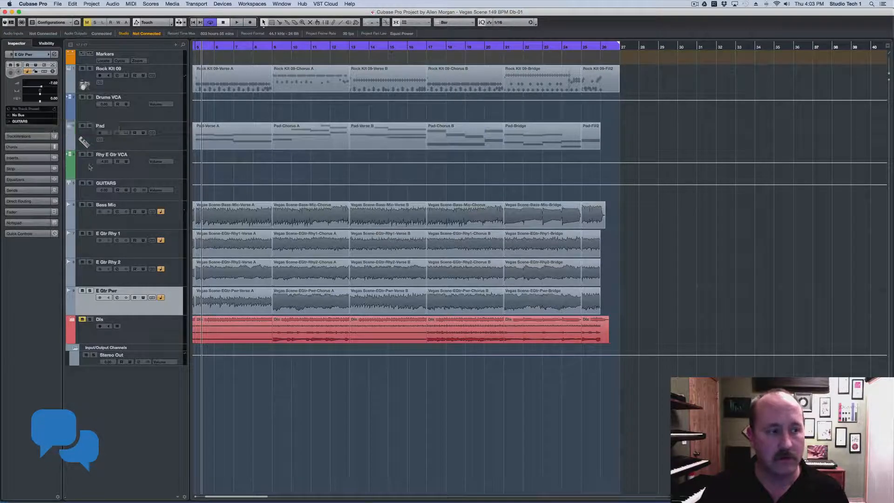
left_click(178, 189)
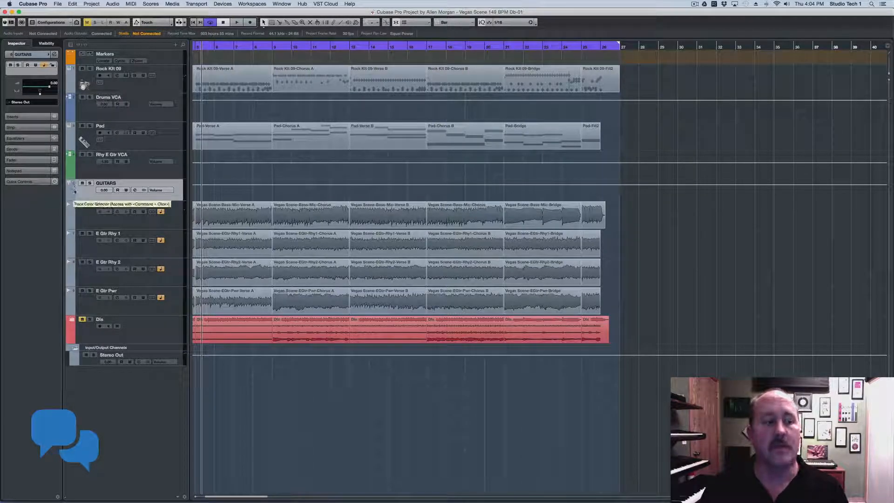
Shape the GUITARS channel EQ by dragging bands 1, 2 and 4 in Channel Settings
left_click(135, 191)
left_click_drag(416, 177, 455, 179)
left_click_drag(510, 175, 488, 161)
left_click_drag(395, 184, 434, 171)
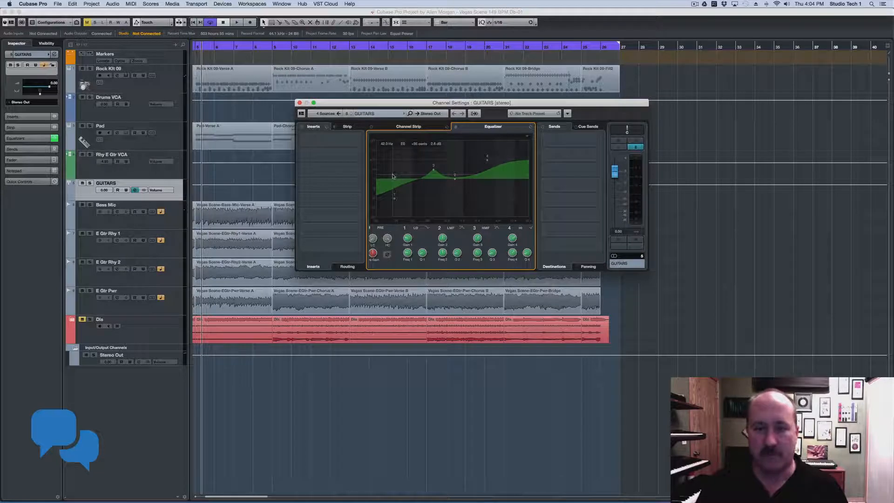
left_click(300, 103)
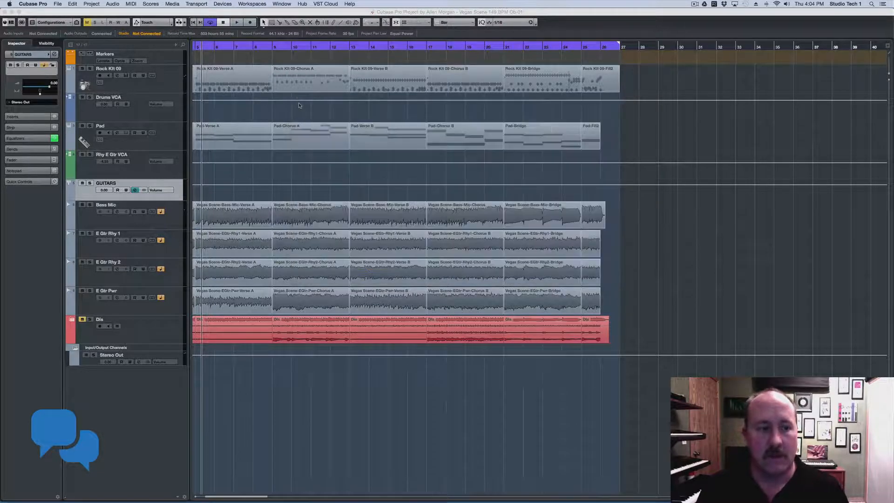
scroll(296, 108, "right", 5)
scroll(290, 205, "left", 8)
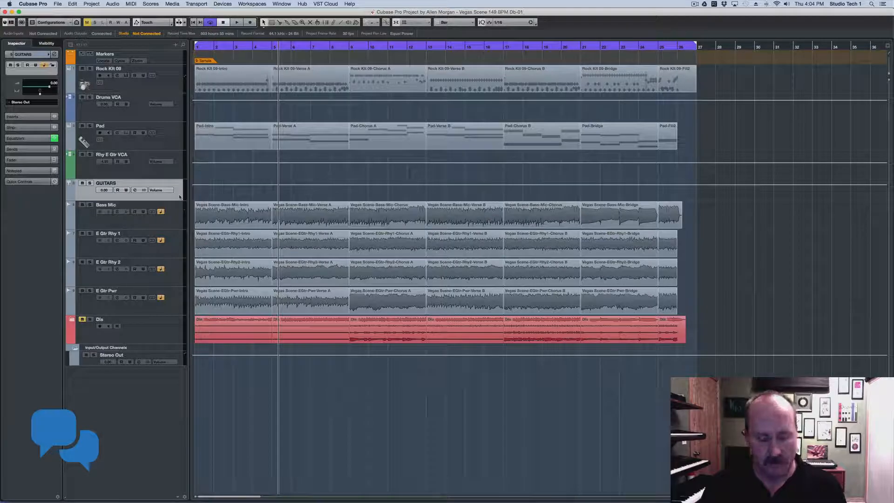
Set the GUITARS group fader to -7.27 dB in the MixConsole
key("F3")
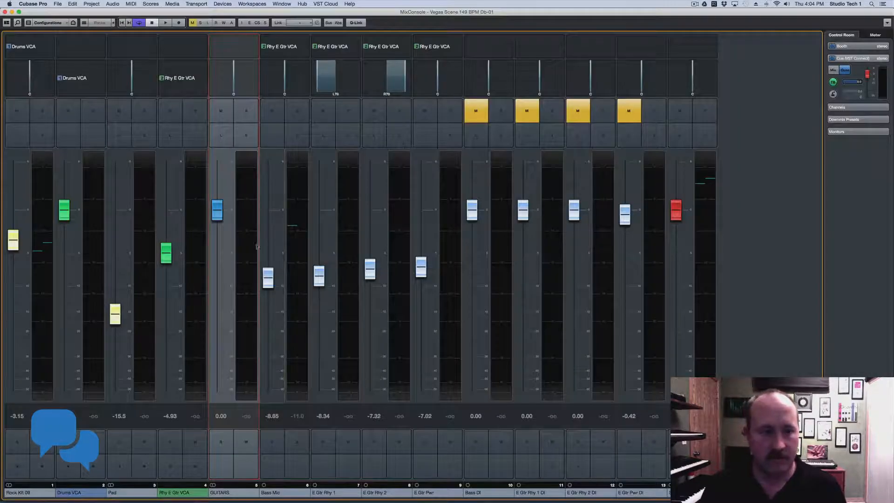
left_click_drag(218, 216, 218, 272)
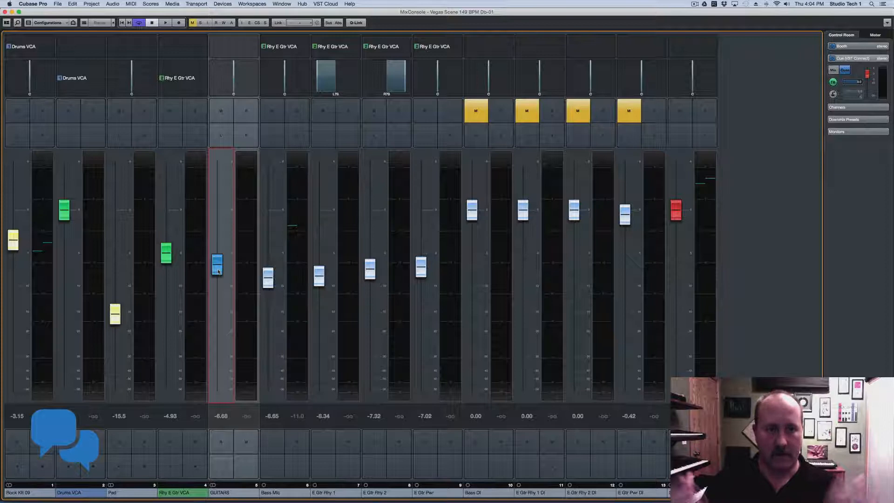
scroll(218, 272, "down", 3)
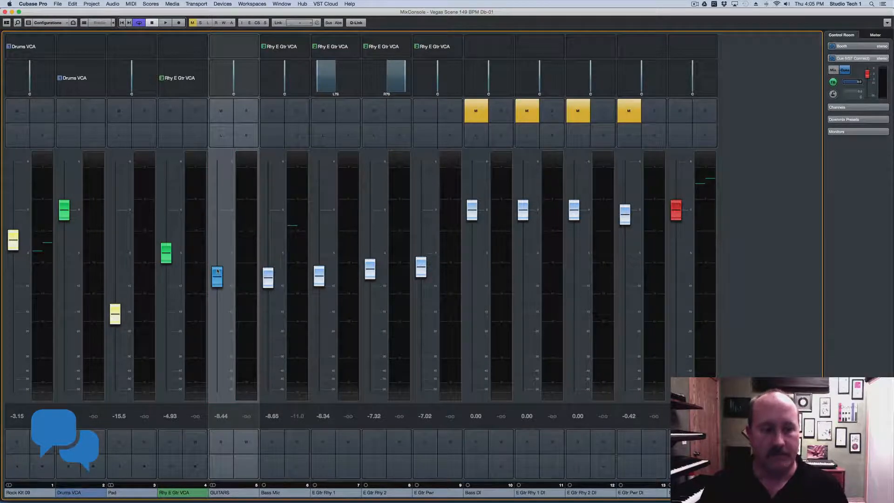
scroll(221, 272, "up", 5)
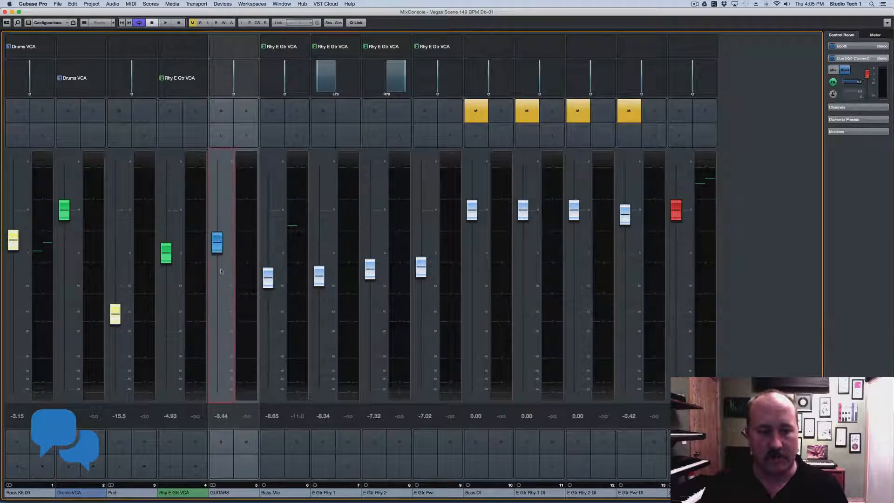
scroll(221, 272, "down", 4)
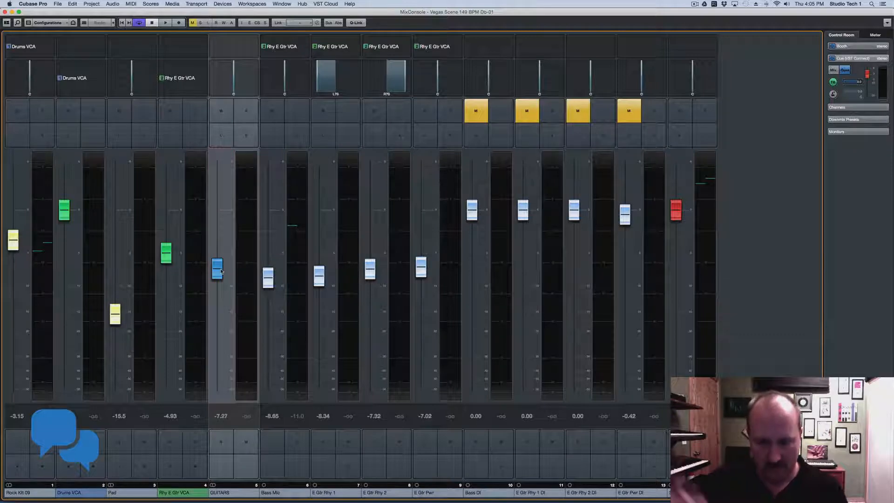
left_click(5, 12)
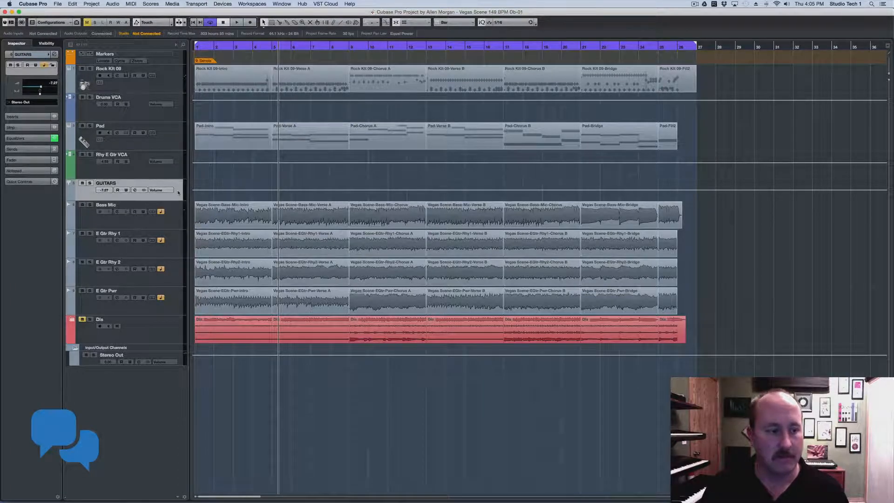
Delete the GUITARS group channel track
right_click(178, 193)
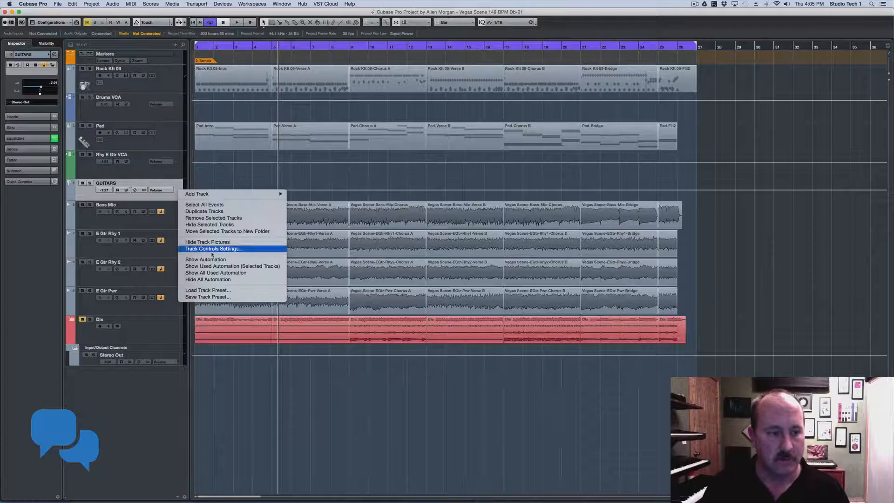
left_click(217, 219)
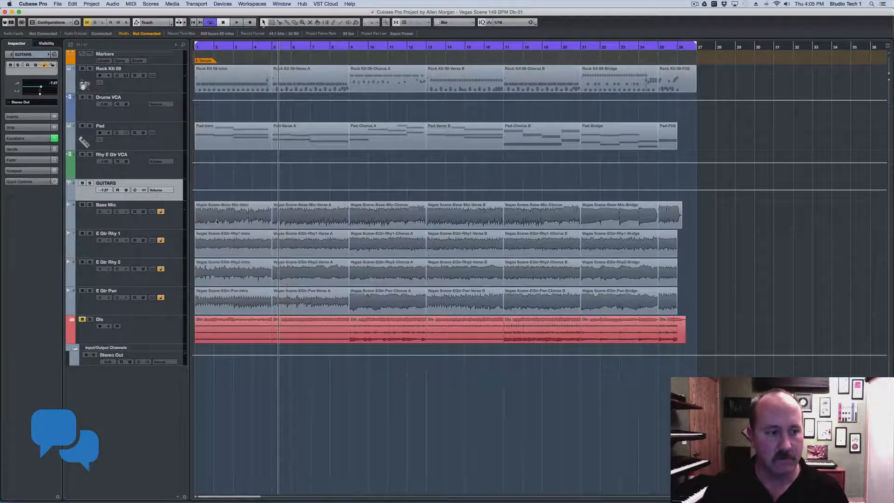
left_click(508, 173)
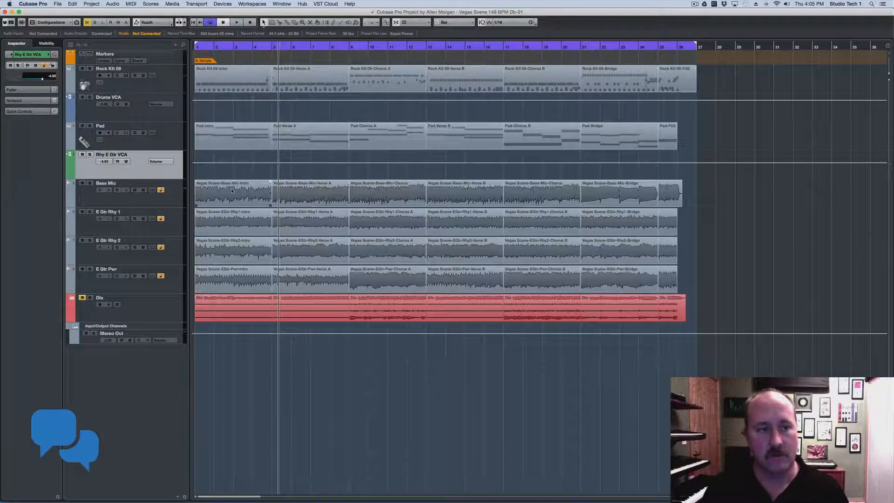
Route E Gtr Rhy 1's output from No Bus to Stereo Out and check the other tracks
left_click(179, 200)
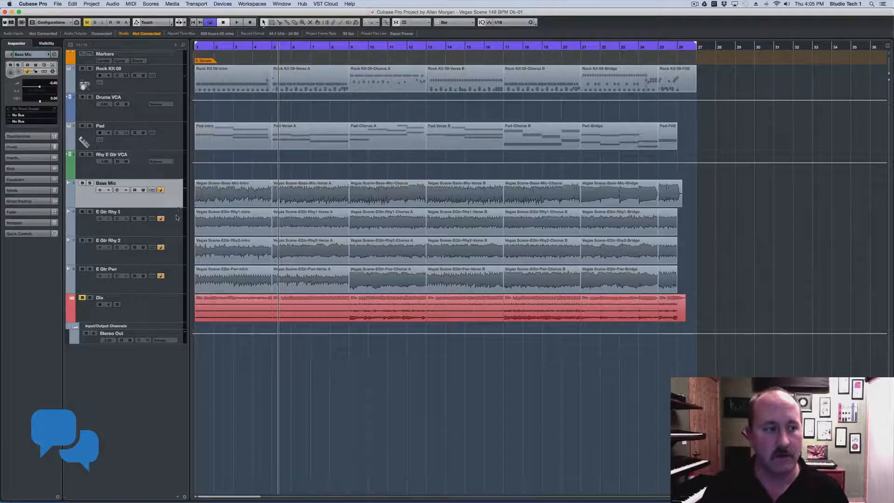
left_click(176, 223)
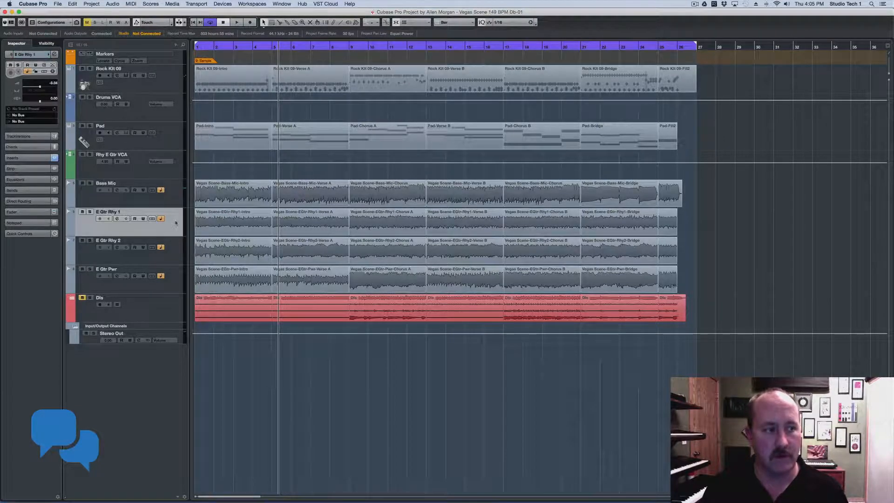
left_click(18, 122)
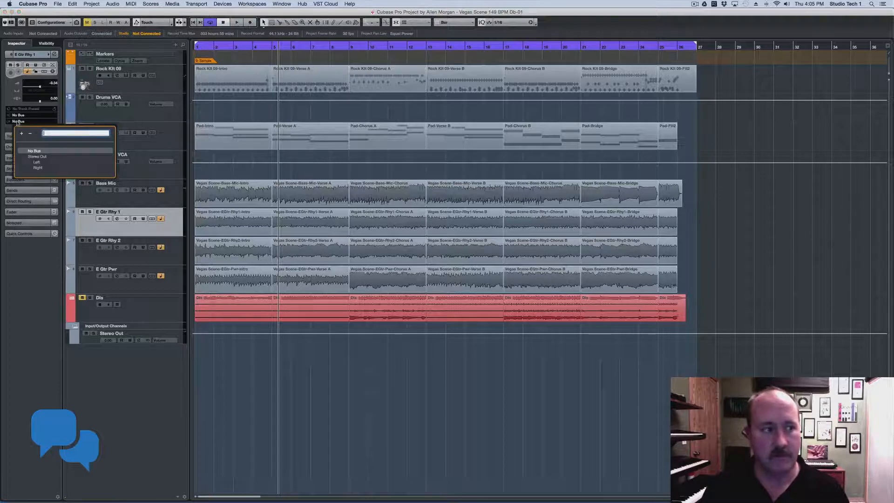
left_click(41, 158)
left_click(170, 206)
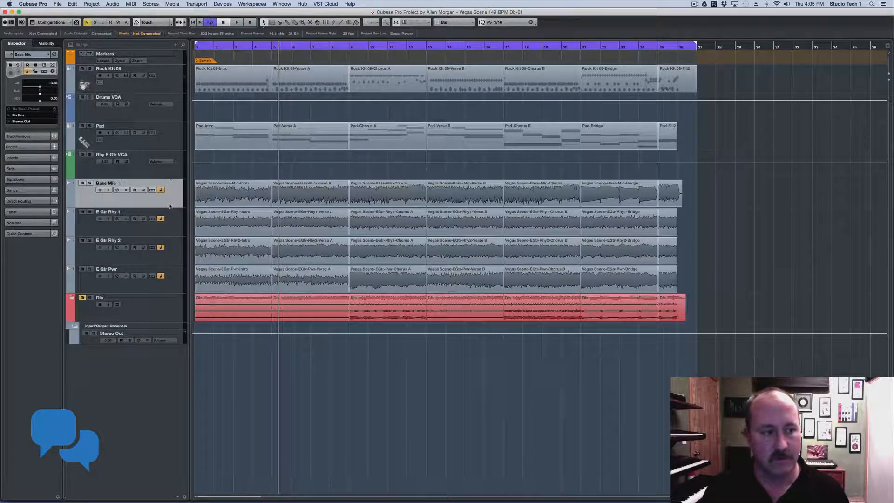
left_click(172, 258)
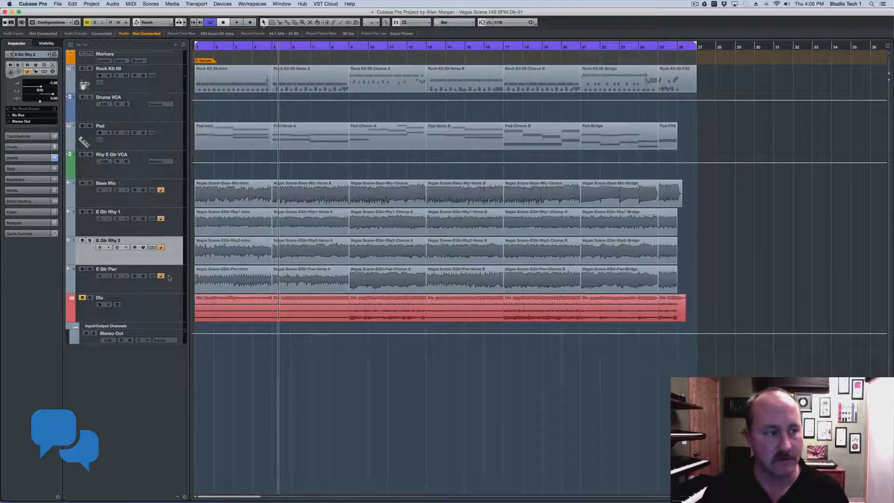
key("Down")
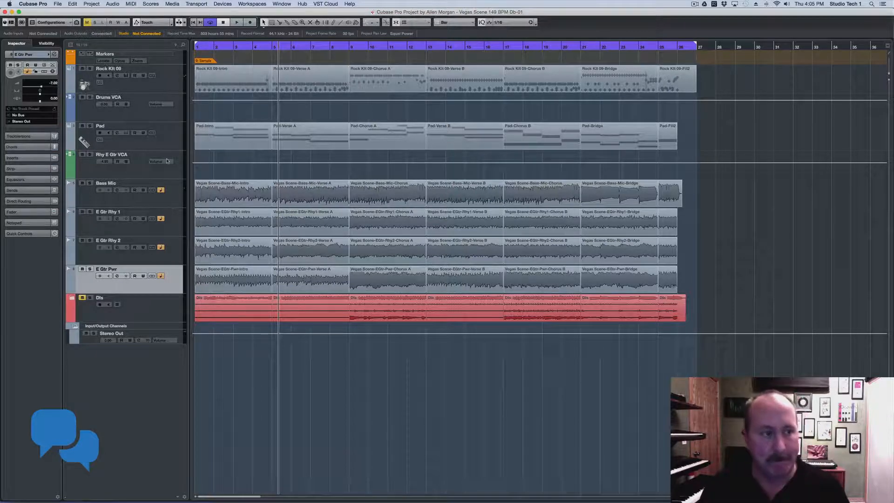
left_click(156, 174)
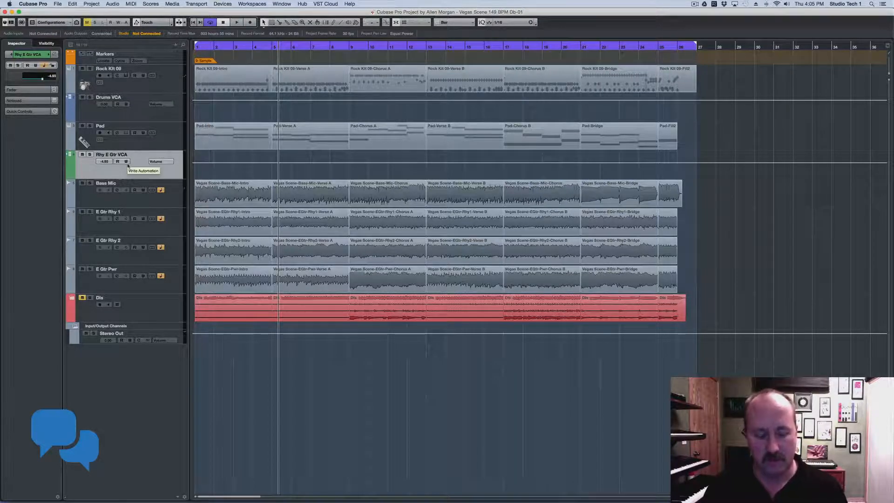
Raise Rhy E Gtr VCA to -1.51 and lower Drums VCA, bringing Rock Kit 09 to -3.89
key("F3")
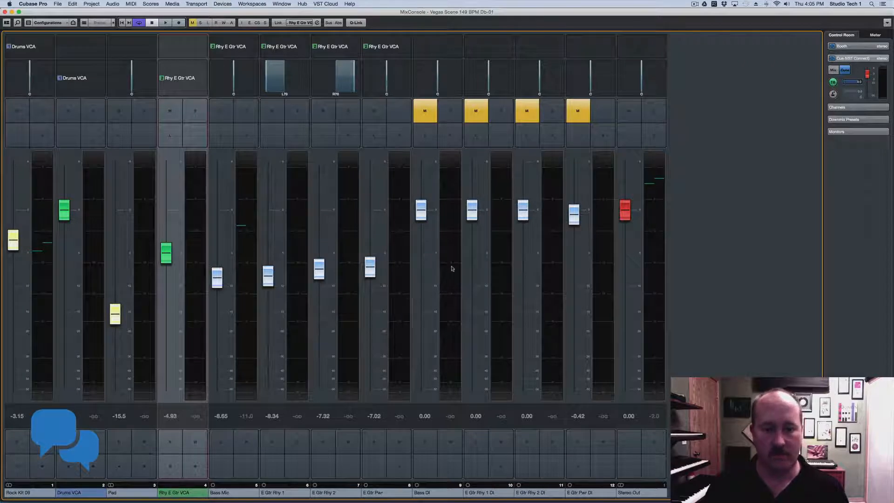
left_click(168, 258)
left_click_drag(168, 257, 172, 236)
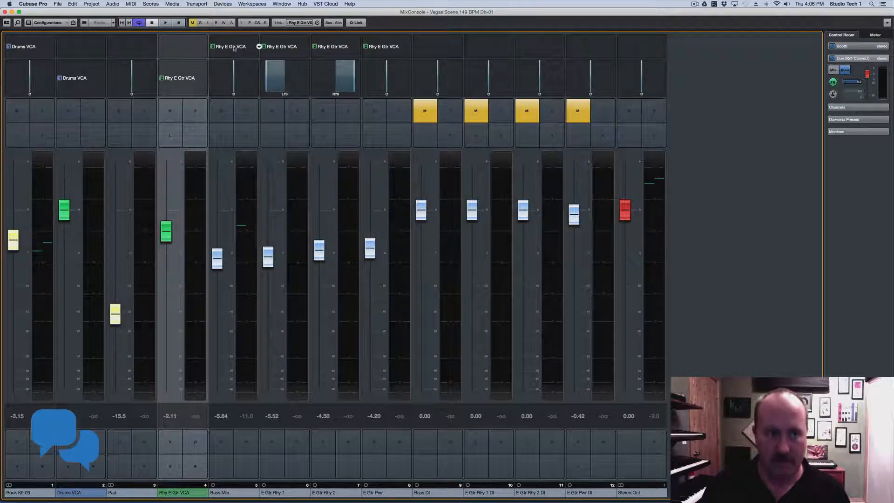
left_click(258, 46)
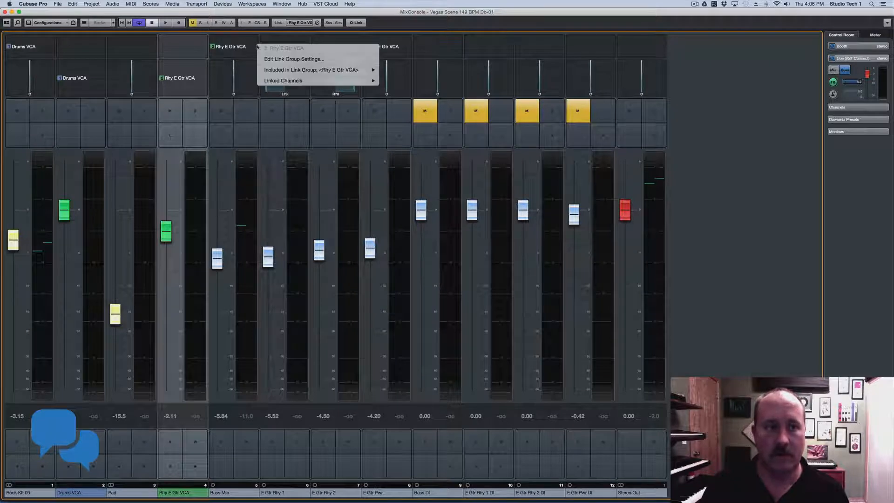
mouse_move(322, 71)
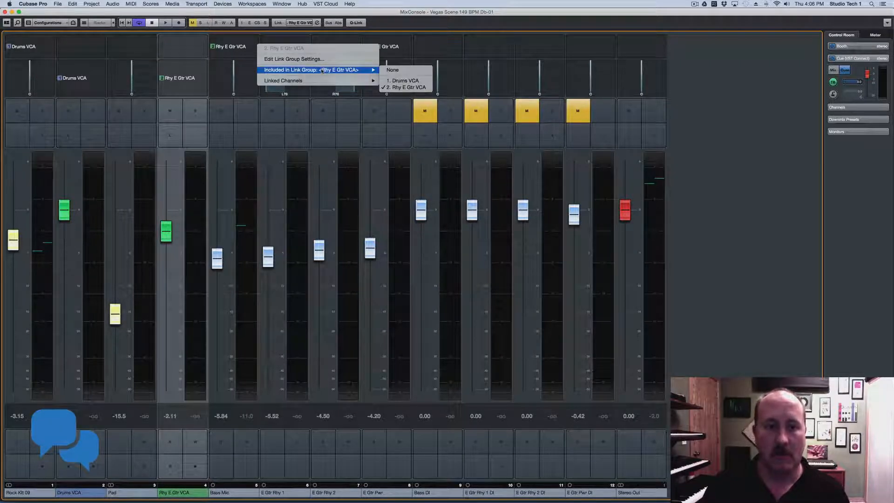
left_click(431, 50)
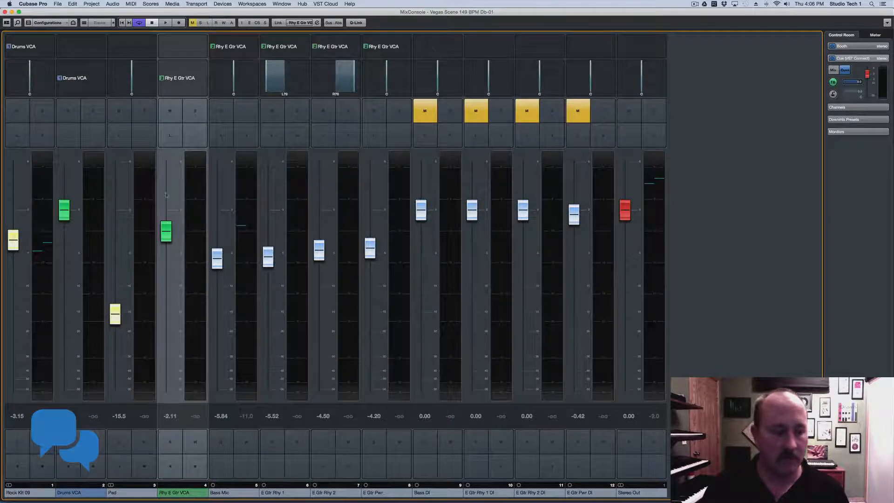
left_click_drag(65, 209, 65, 217)
left_click_drag(169, 239, 174, 231)
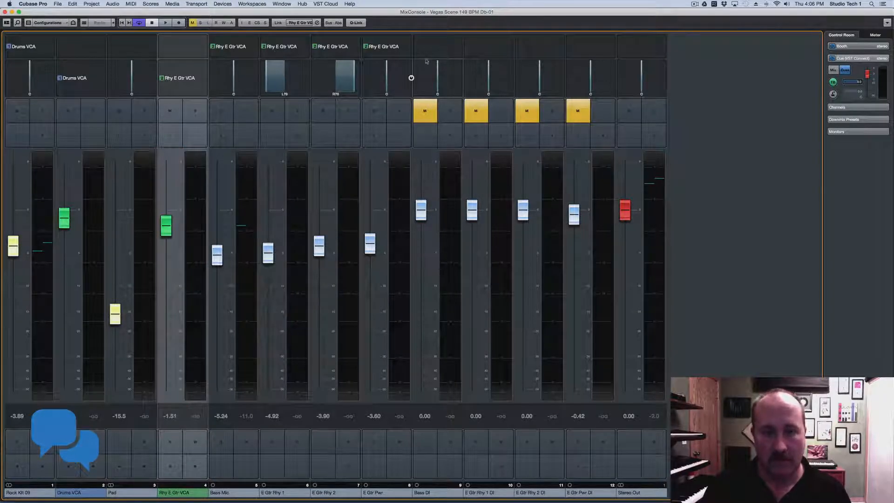
Link Bass DI to the Rhy E Gtr VCA group and raise that VCA
right_click(464, 47)
mouse_move(497, 52)
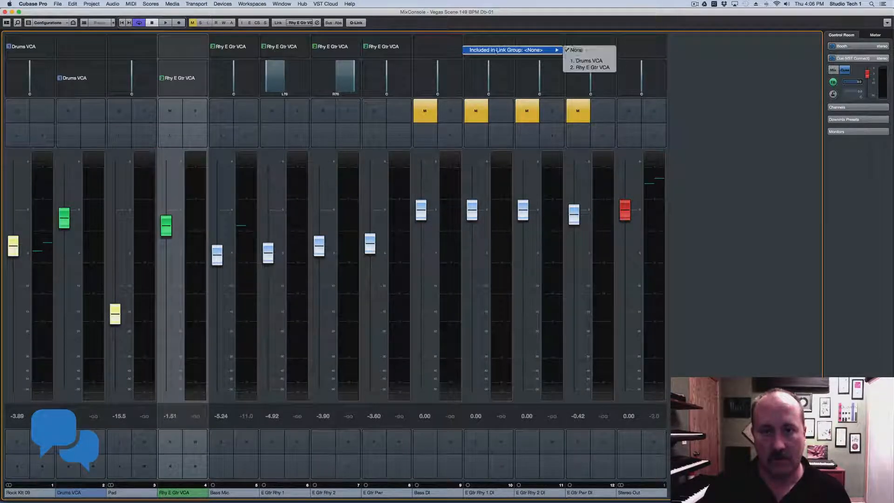
left_click(590, 67)
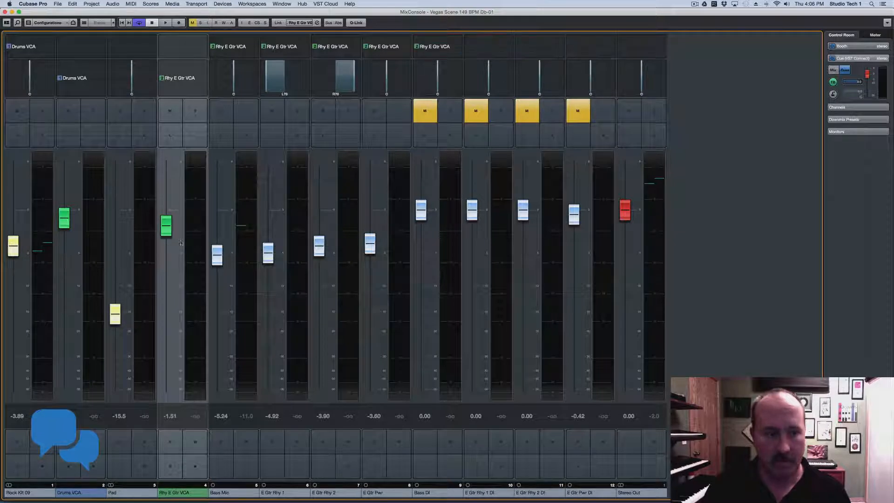
mouse_move(166, 226)
left_mouse_down()
mouse_move(166, 277)
mouse_move(166, 210)
left_mouse_up()
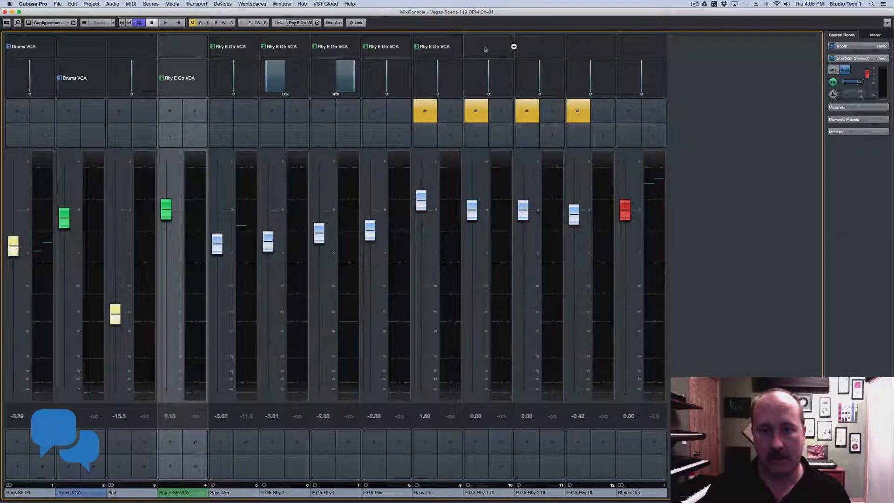
Link E Gtr Rhy 1 DI, E Gtr Rhy 2 DI and E Gtr Pwr DI to Drums VCA
left_click(514, 46)
mouse_move(603, 50)
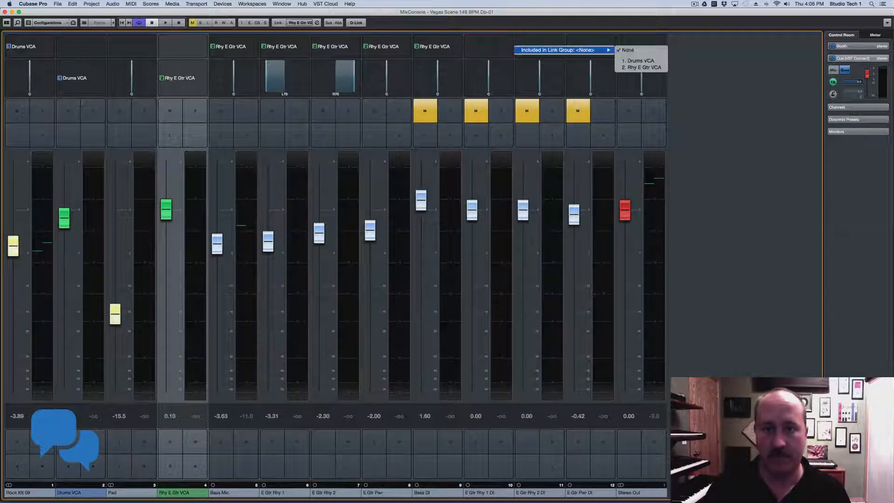
left_click(638, 60)
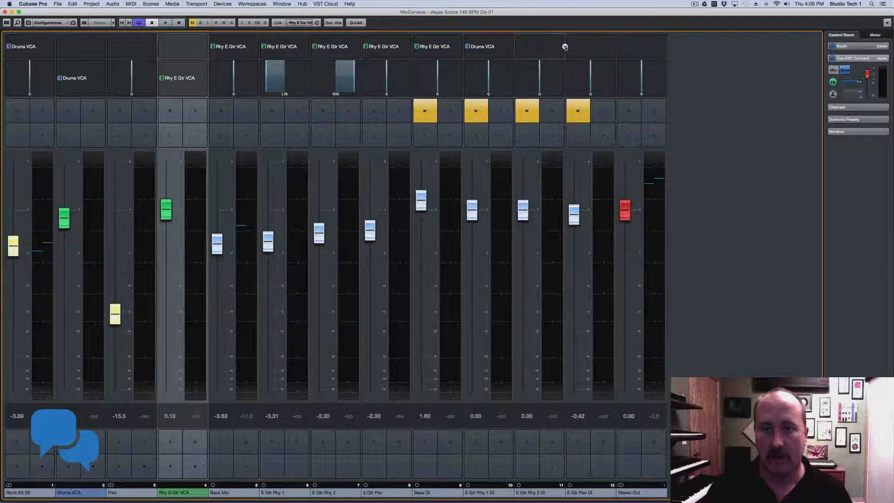
left_click(565, 46)
mouse_move(584, 50)
left_click(692, 60)
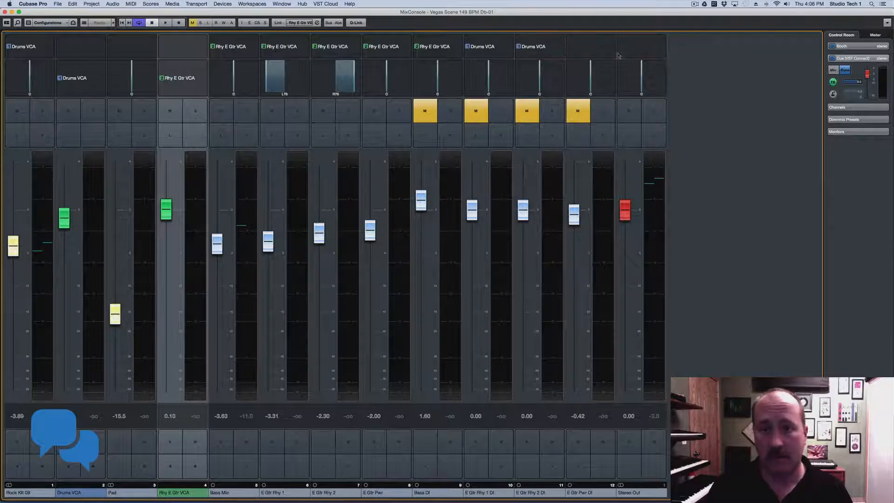
left_click(562, 47)
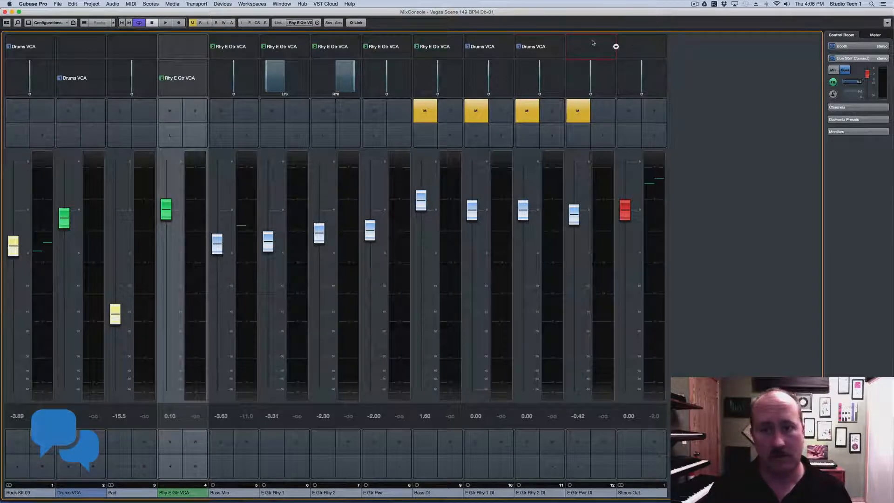
left_click(616, 46)
mouse_move(649, 51)
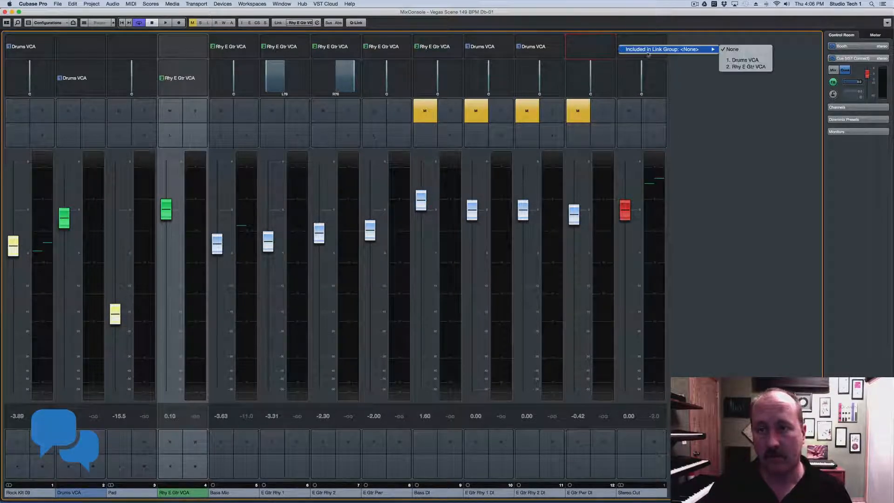
left_click(745, 60)
Rebalance the VCA and channel faders, with E Gtr Pwr at -2.71, and unmute Bass DI
mouse_move(12, 247)
left_mouse_down()
mouse_move(12, 276)
mouse_move(13, 256)
left_mouse_up()
mouse_move(60, 226)
left_mouse_down()
mouse_move(53, 280)
mouse_move(55, 239)
left_mouse_up()
mouse_move(167, 211)
left_mouse_down()
mouse_move(168, 239)
mouse_move(167, 221)
left_mouse_up()
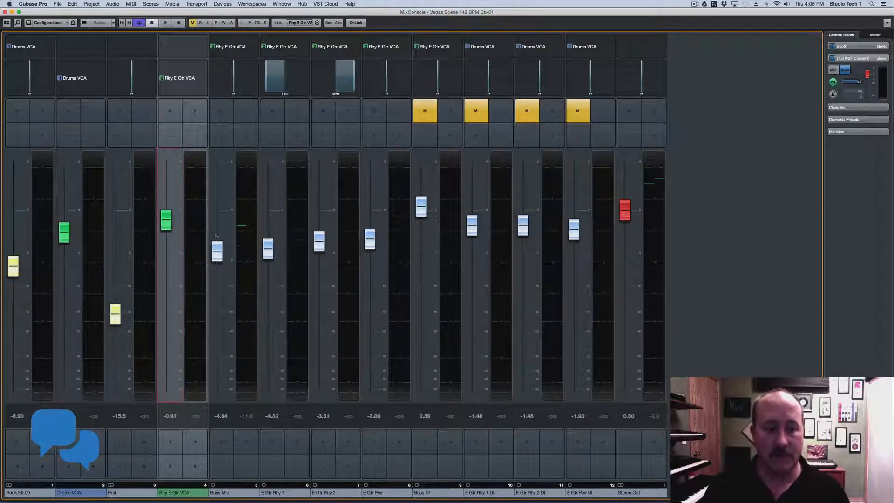
left_click_drag(268, 250, 269, 220)
left_click_drag(319, 241, 319, 259)
left_click_drag(370, 240, 370, 260)
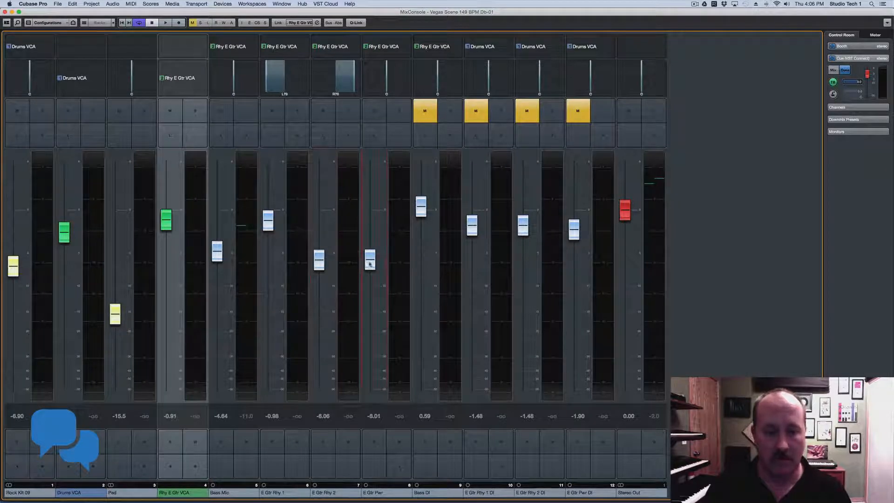
left_click_drag(421, 207, 422, 309)
left_click_drag(375, 258, 375, 235)
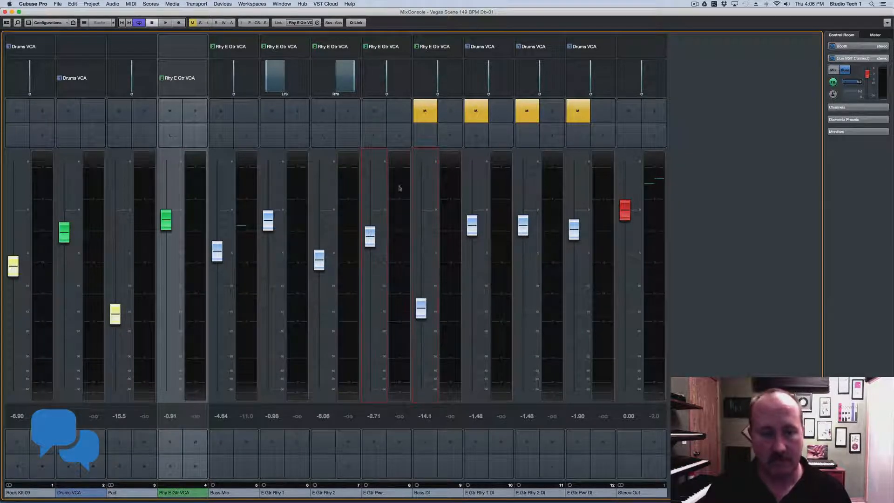
left_click(425, 111)
left_click_drag(320, 254, 319, 185)
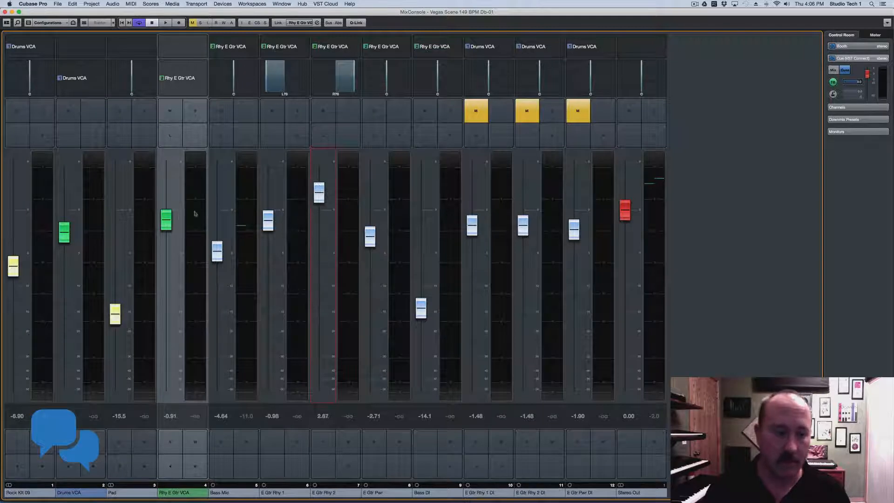
Settle the Rhy E Gtr VCA at about -4 and close the MixConsole
left_click_drag(167, 218, 157, 237)
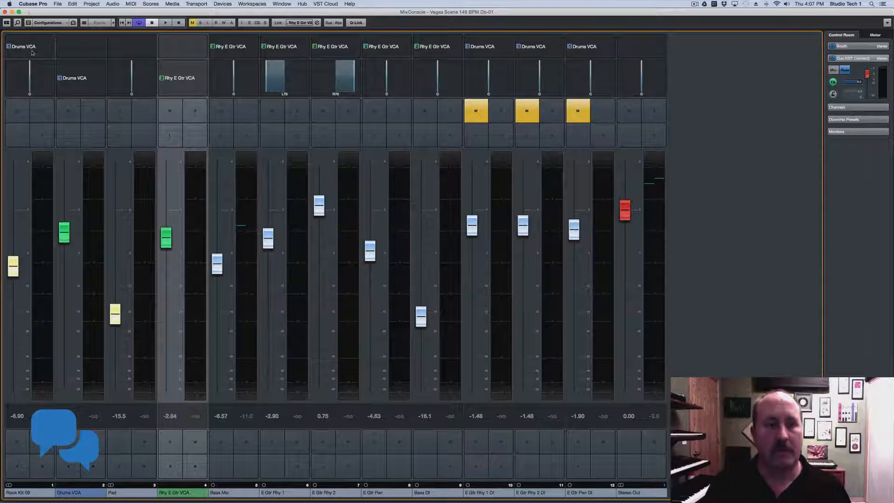
left_click_drag(168, 234, 167, 385)
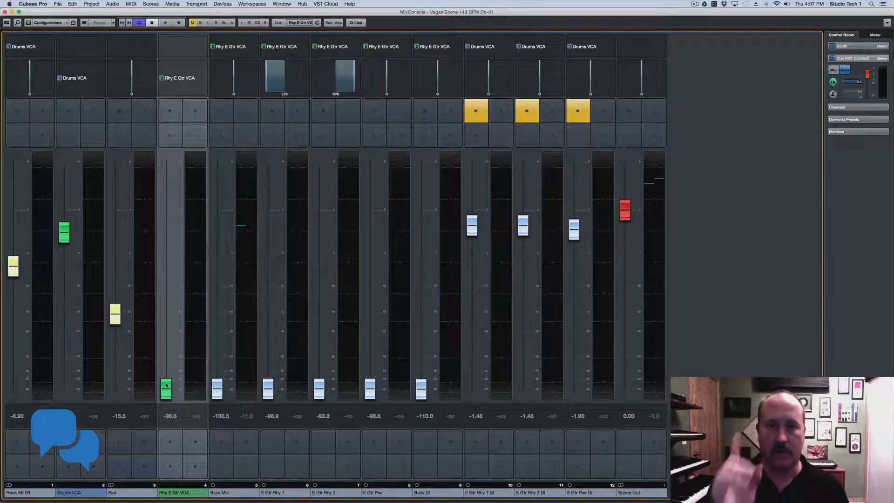
left_click_drag(166, 384, 167, 242)
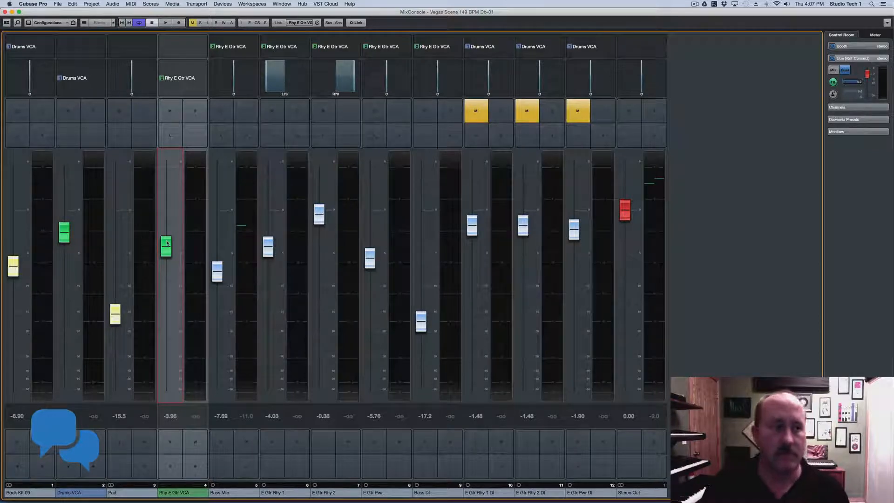
left_click(6, 12)
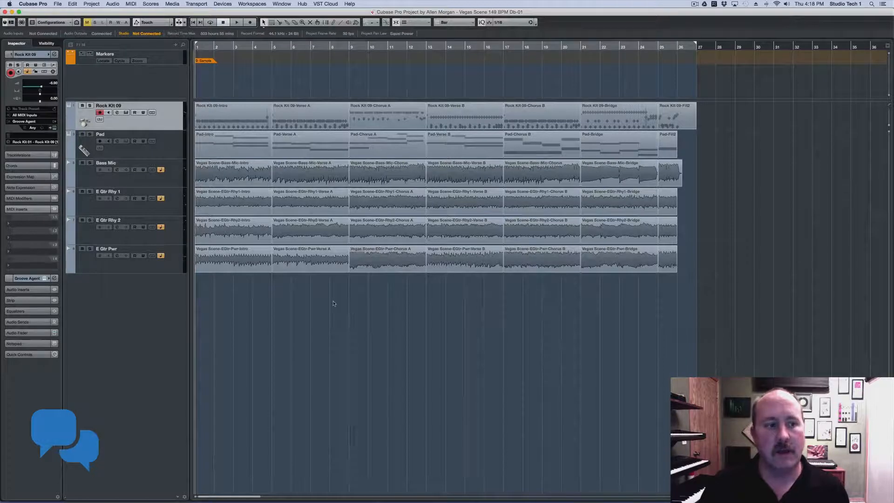
Toggle the Dls folder's visibility on and off, then make the Markers track taller
left_click(46, 42)
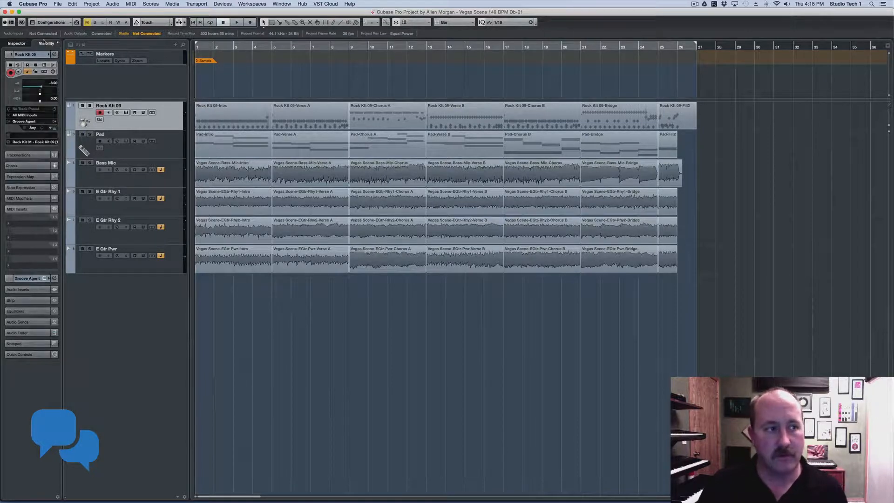
left_click(9, 117)
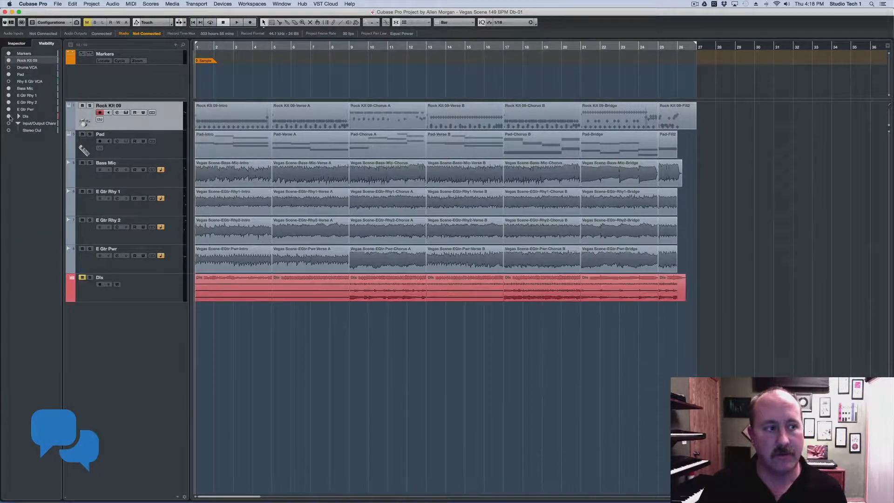
left_click(9, 116)
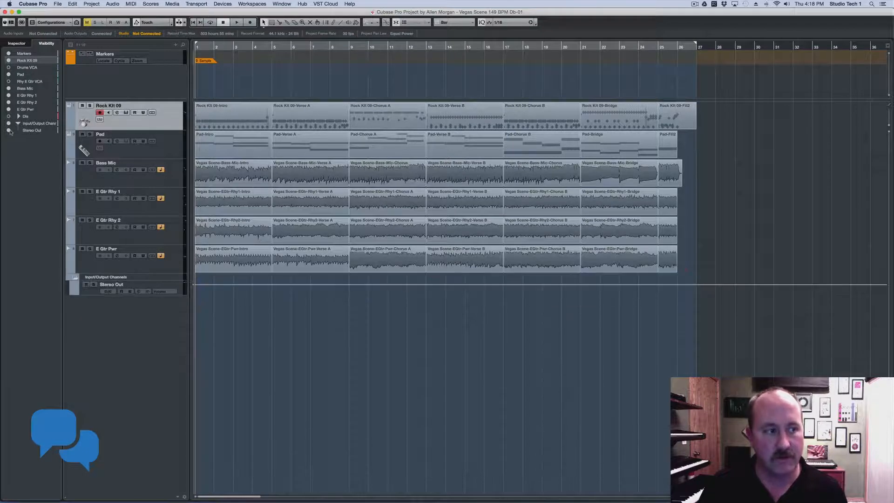
left_click(21, 44)
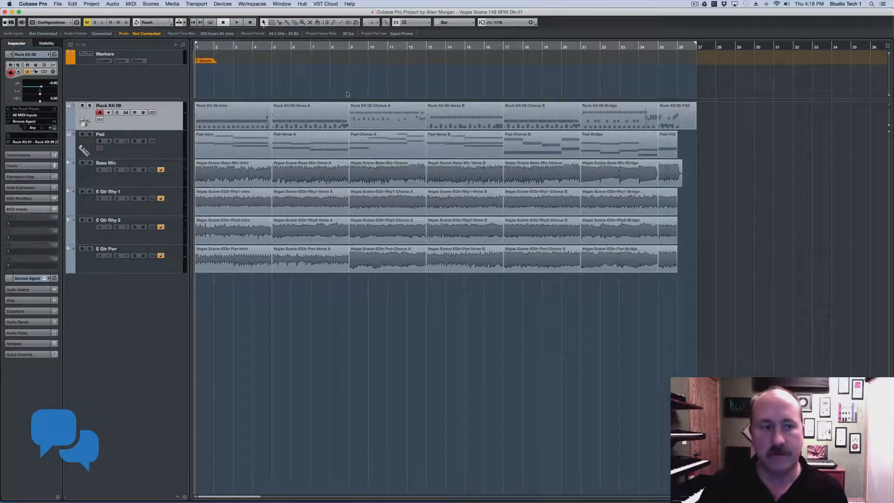
left_click_drag(133, 101, 131, 113)
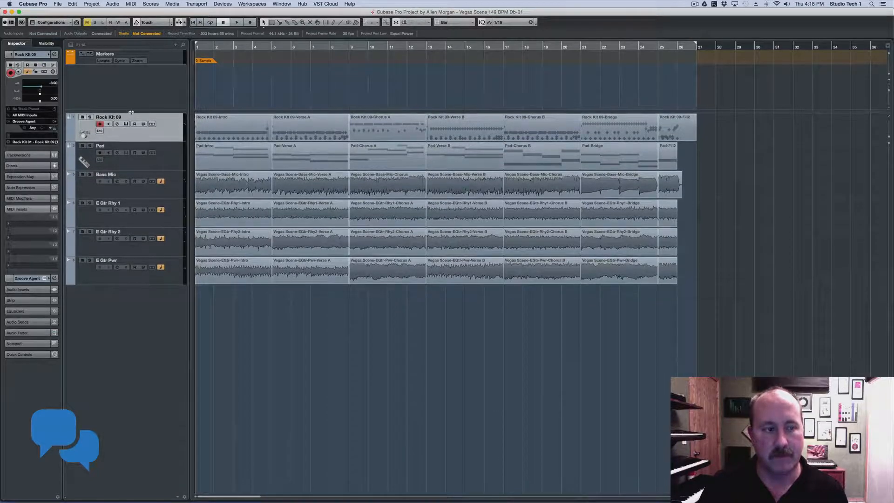
left_click(166, 58)
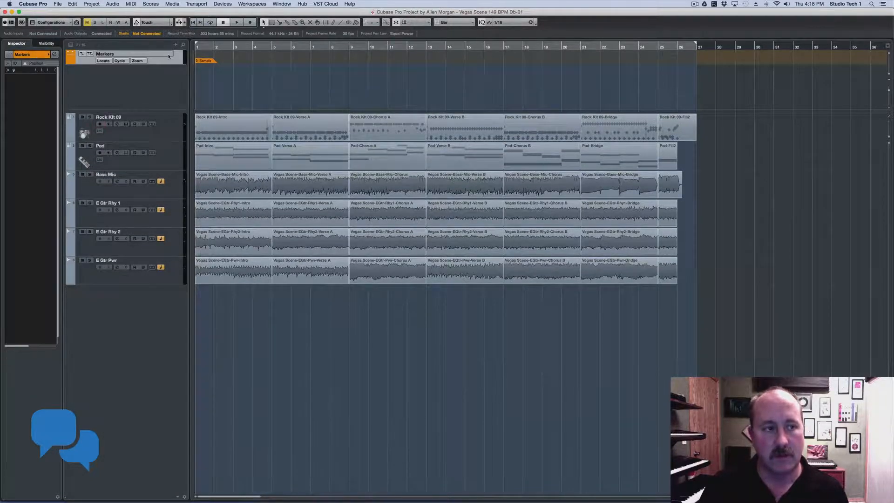
right_click(163, 77)
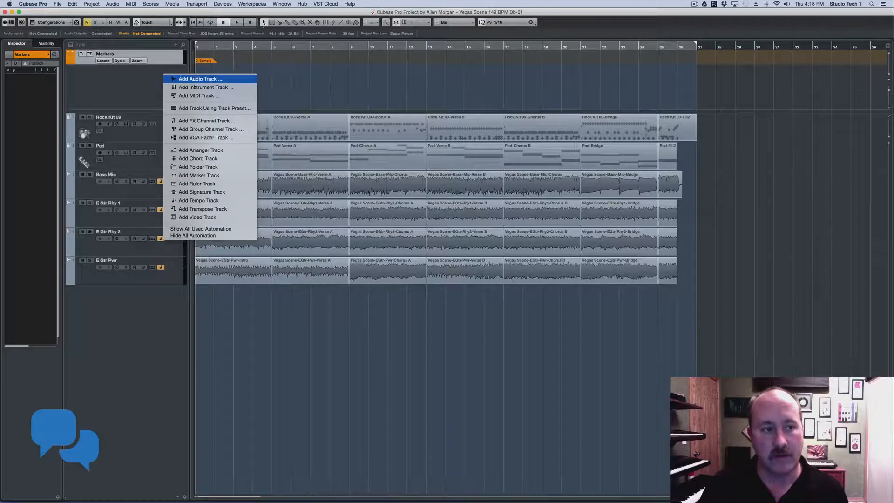
Add an arranger track set to Arranger Chain 1 beneath the Markers track
left_click(200, 150)
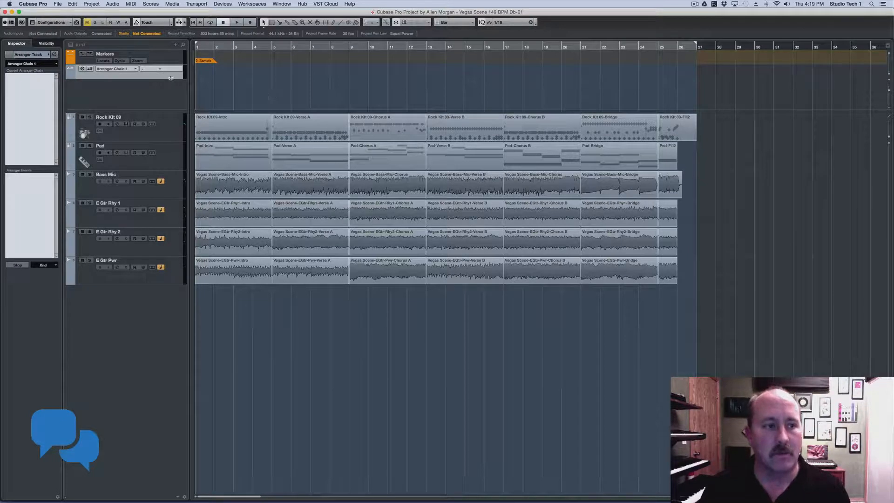
Heighten the arranger track and draw seven arranger sections, A to G, spanning bars 1–27
left_click_drag(171, 79, 169, 90)
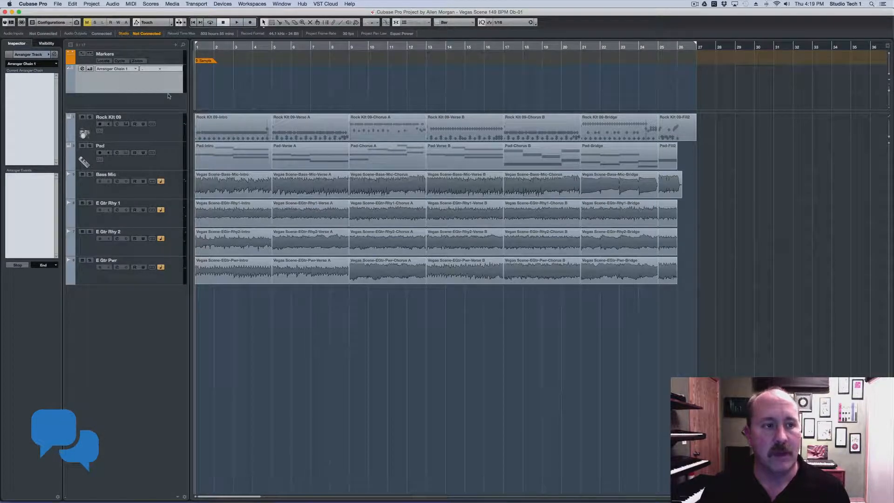
left_click(334, 22)
left_click_drag(200, 68, 349, 75)
left_click_drag(350, 75, 660, 74)
left_click_drag(661, 75, 690, 78)
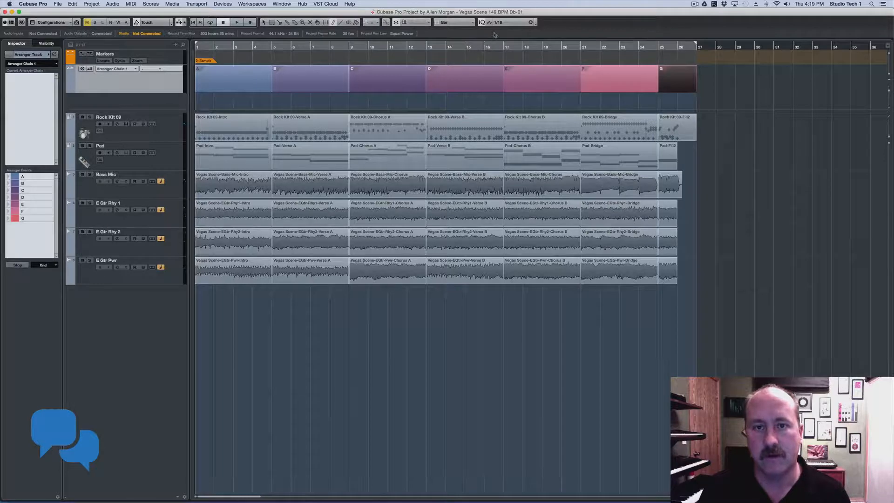
Show the Info Line and undo the accidental one-bar arranger section
left_click(22, 21)
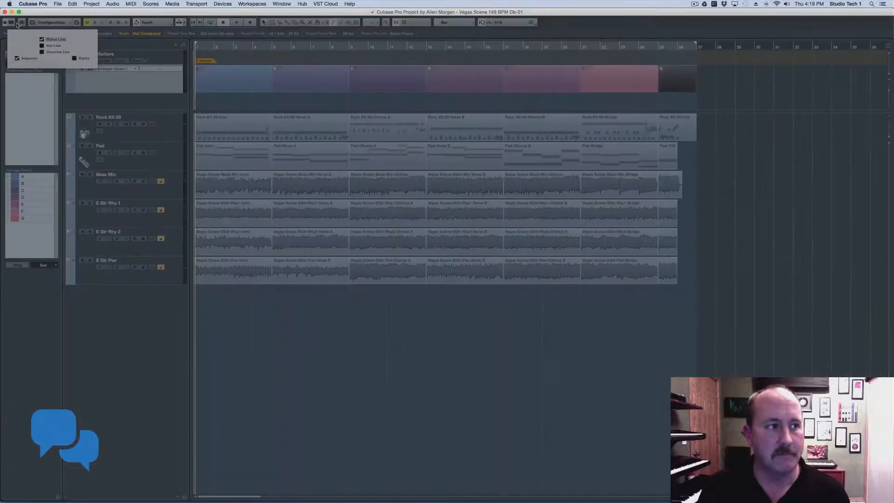
left_click(41, 45)
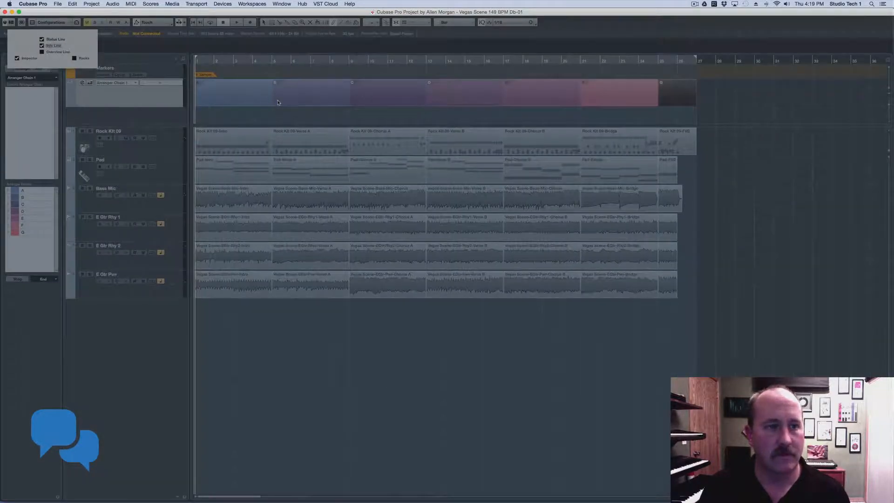
left_click(277, 102)
left_click(227, 88)
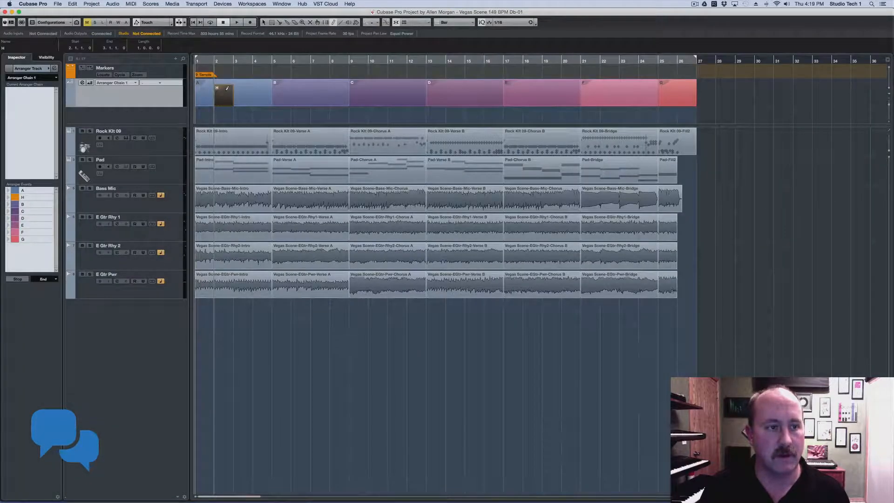
key("super+z")
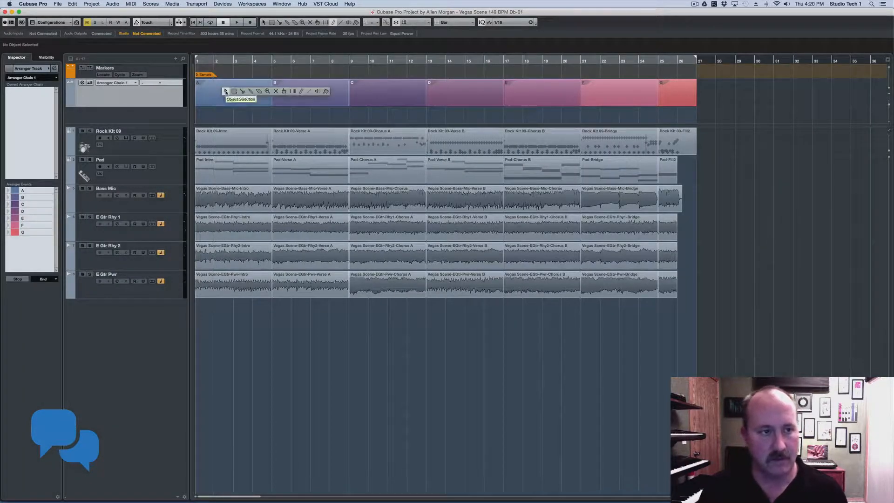
key("1")
Rename the first three arranger sections INTRO, VA and C-A in the Info Line
left_click(226, 93)
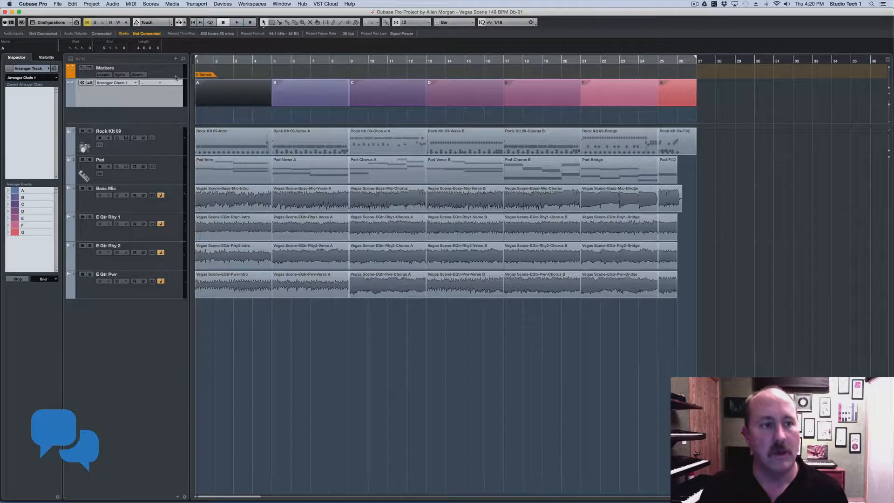
left_click(5, 48)
type("INTRO")
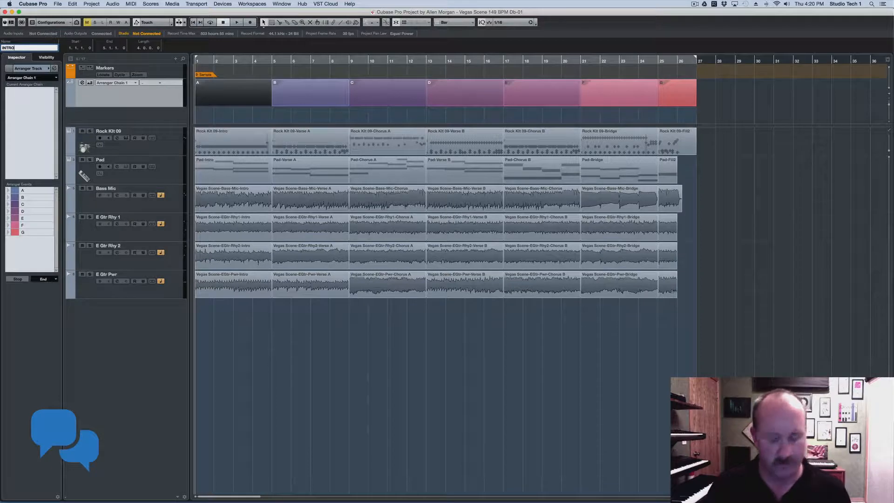
key("Return")
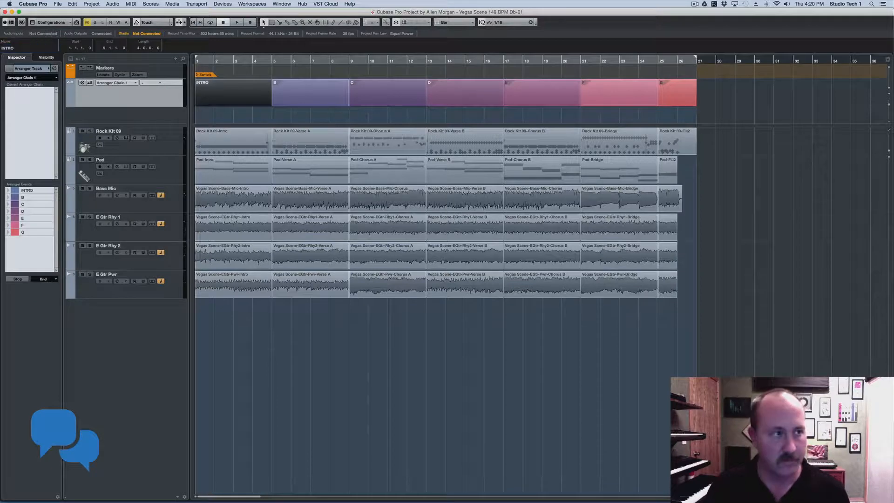
key("Right")
left_click(26, 48)
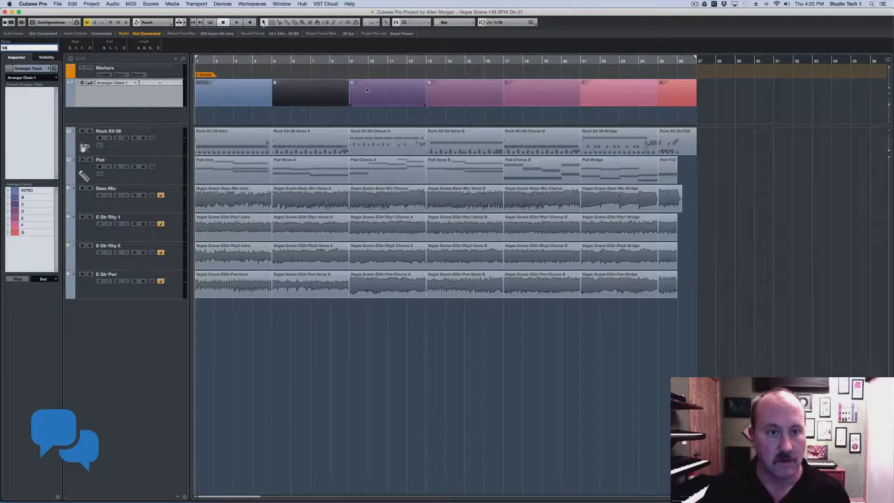
key("Return")
key("Right")
left_click(8, 49)
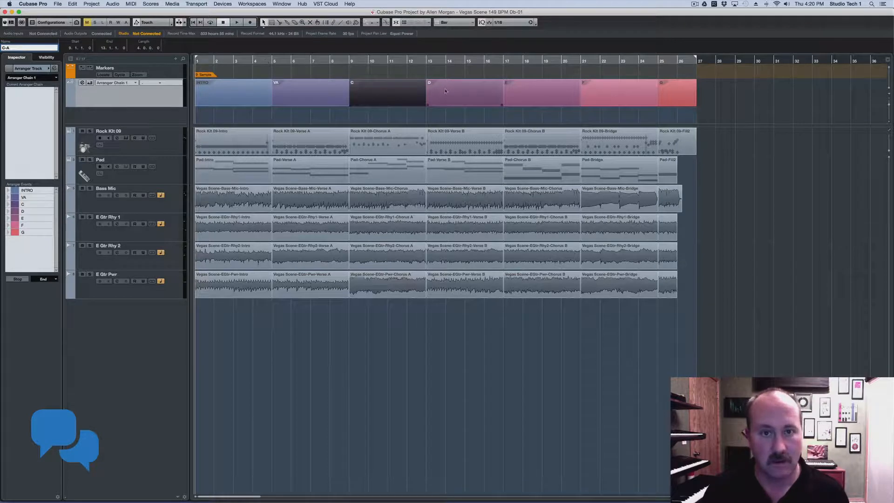
key("Return")
Rename sections D, E and F to VERSE B, CHORUS B and BRIDGE
key("Right")
left_click(9, 47)
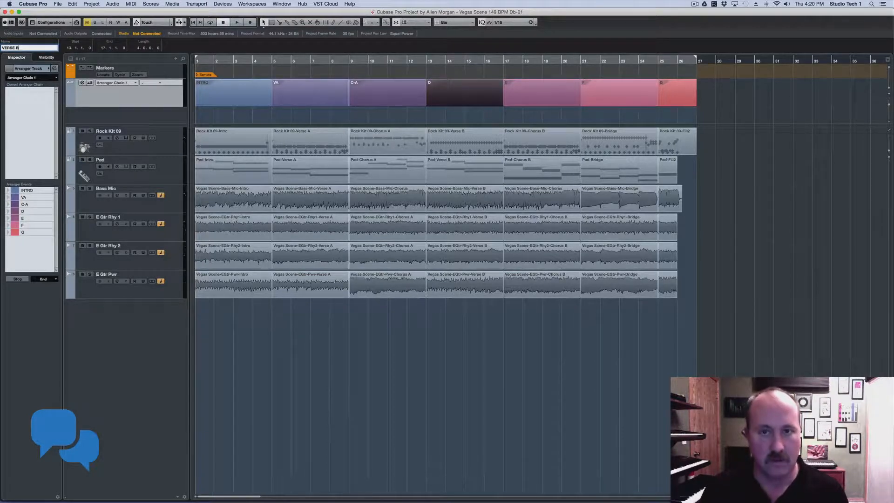
key("Return")
key("Right")
left_click(18, 49)
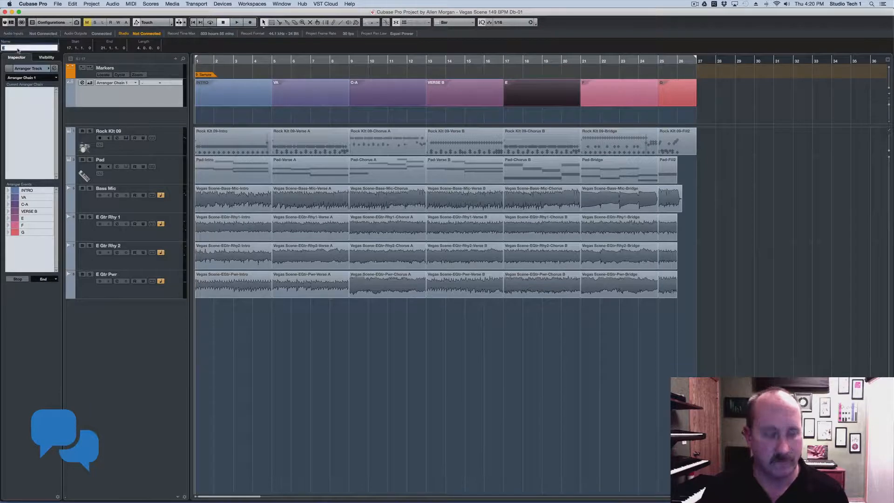
type("VERESE")
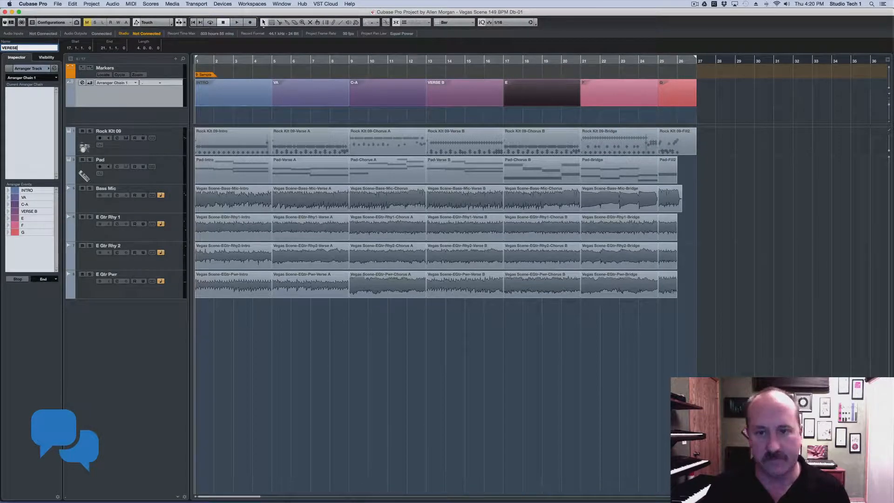
key("BackSpace")
key("BackSpace")
key("BackSpace")
key("BackSpace")
key("BackSpace")
key("BackSpace")
type("CHORUS B")
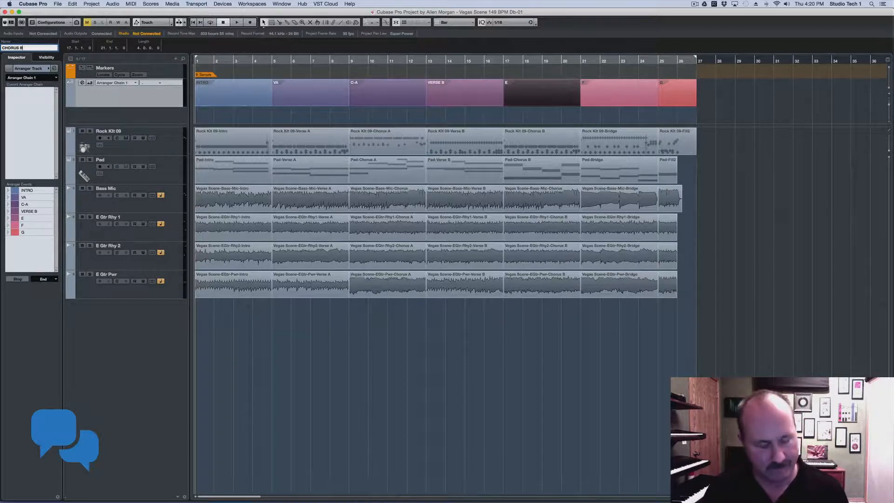
left_click(602, 92)
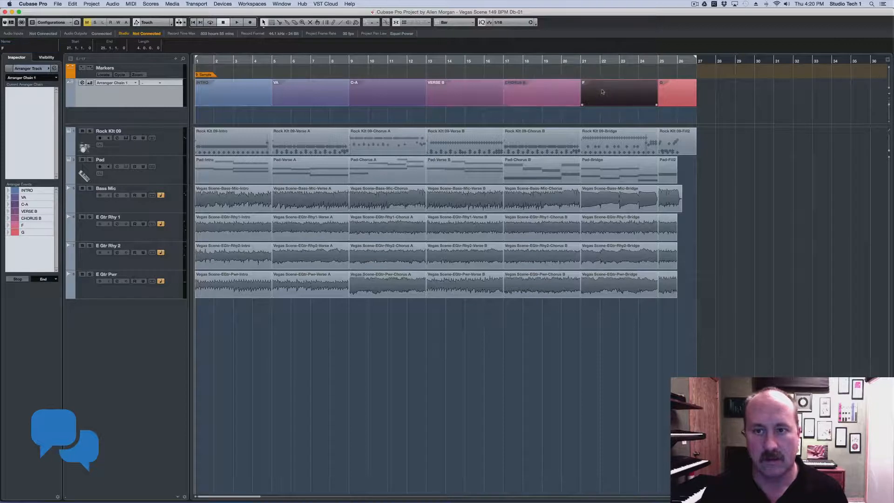
left_click(18, 49)
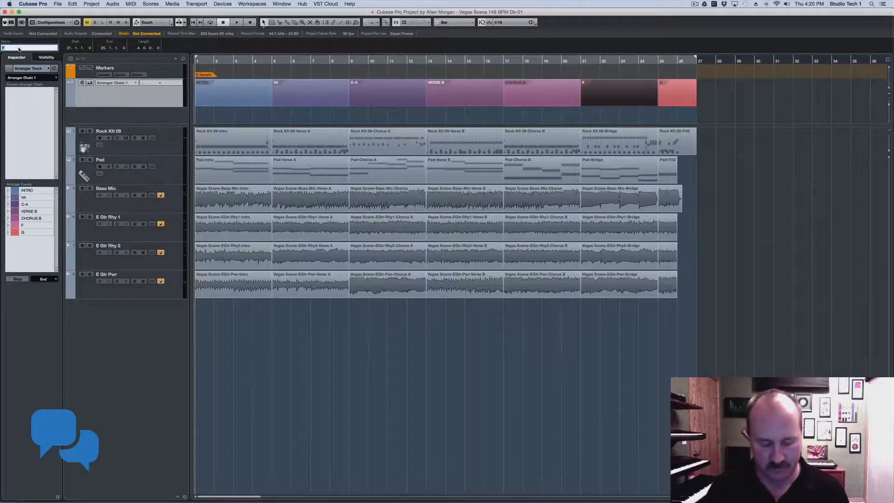
type("BRIDGE")
left_click(600, 96)
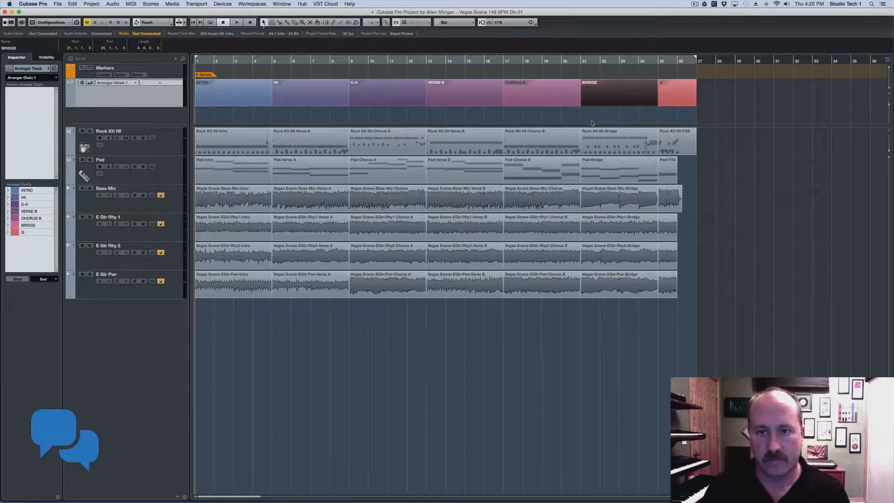
left_click(593, 122)
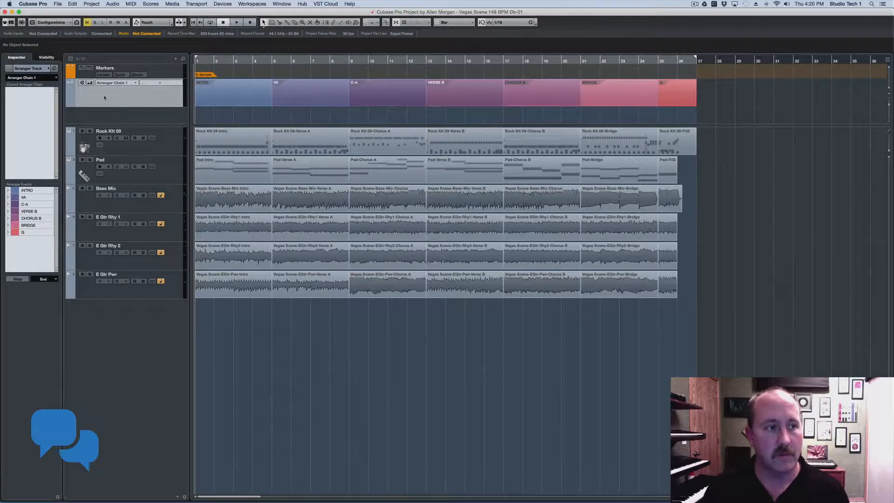
left_click(83, 83)
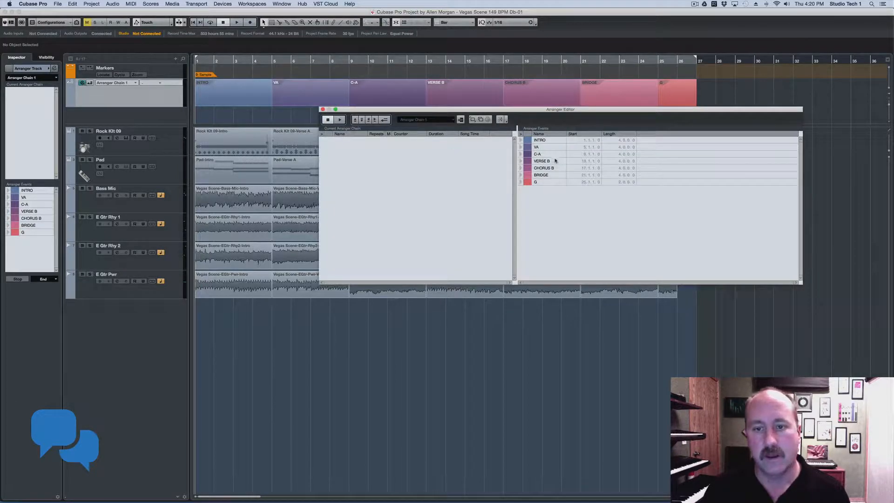
Build the arranger chain from INTRO, CHORUS B, BRIDGE, G and VA, with VA repeating three times
double_click(547, 142)
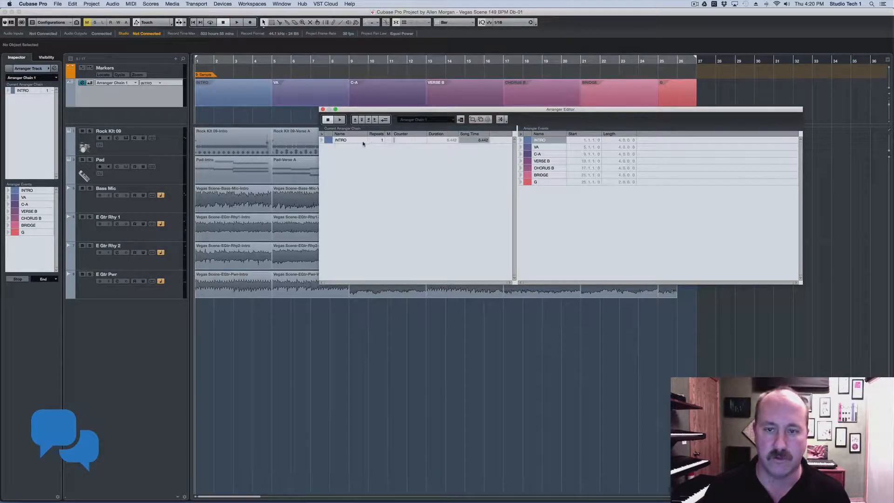
double_click(543, 169)
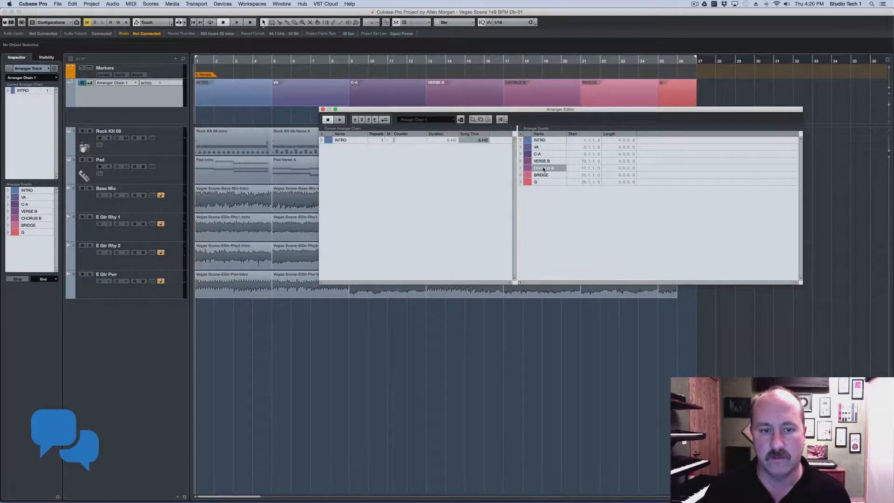
double_click(543, 175)
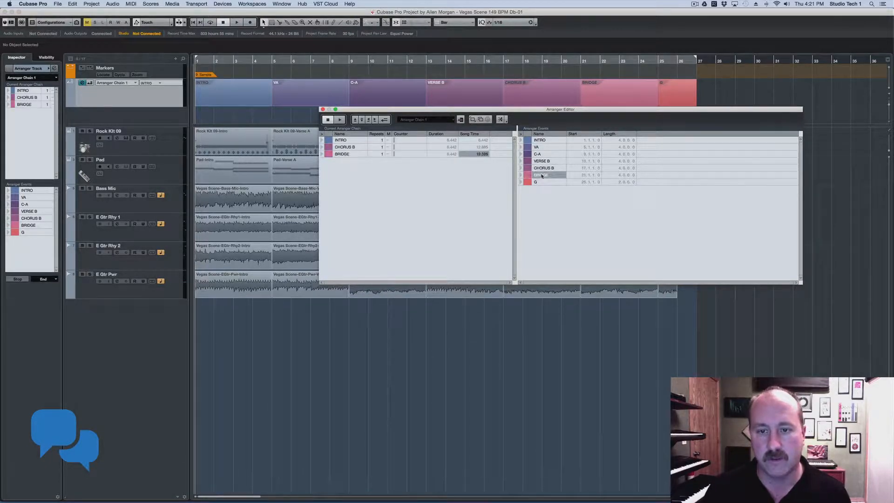
double_click(545, 148)
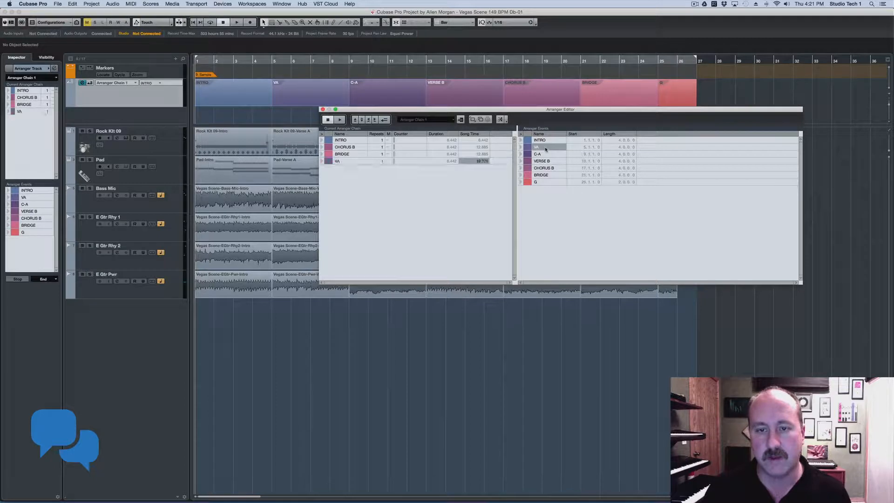
left_click(394, 161)
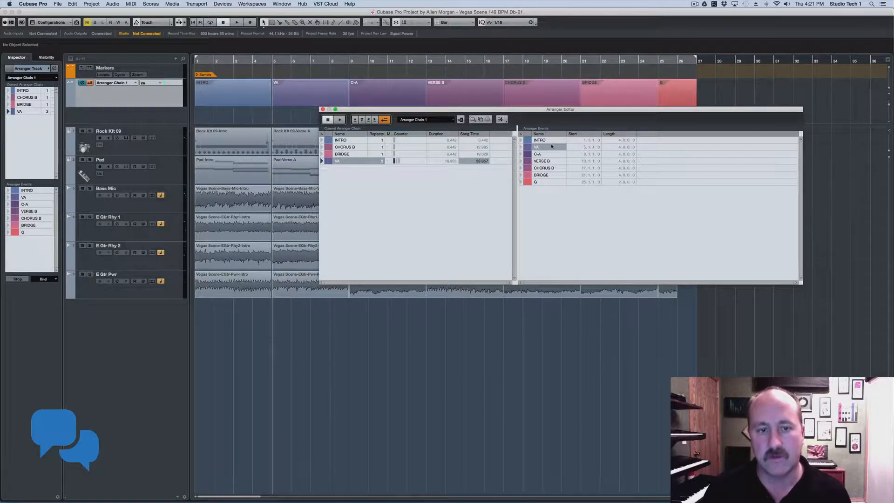
double_click(539, 182)
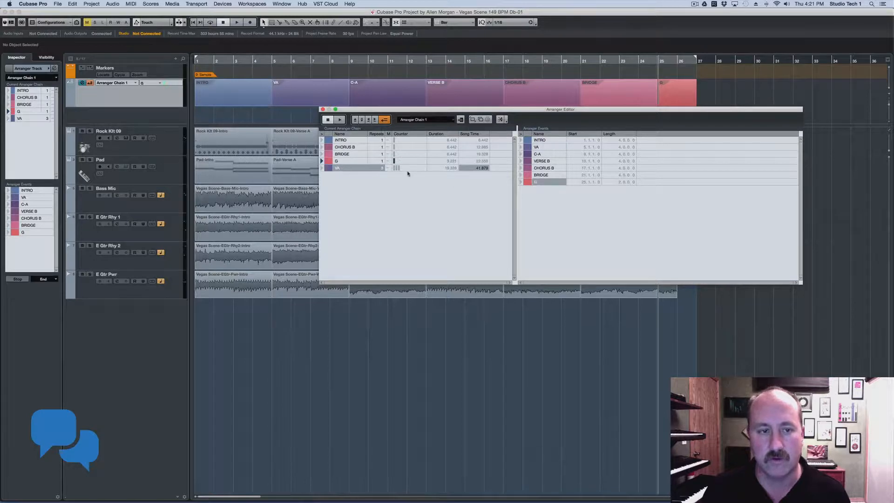
left_click_drag(421, 112, 295, 273)
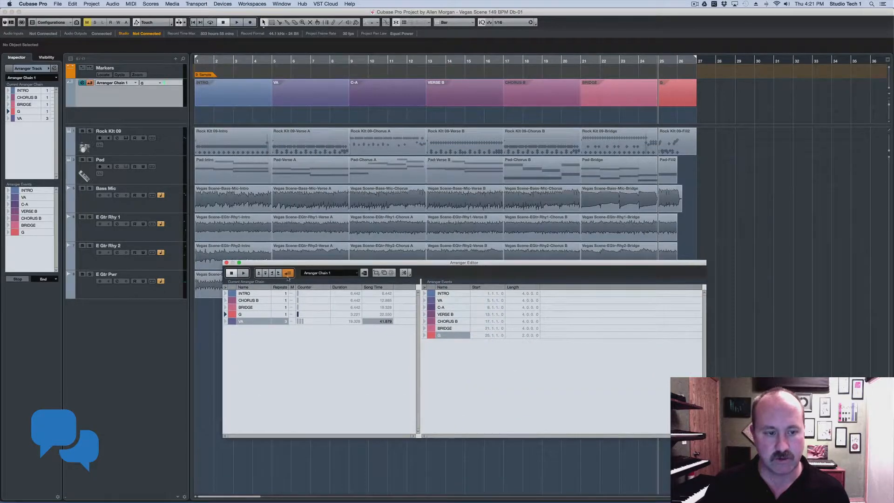
left_click(225, 308)
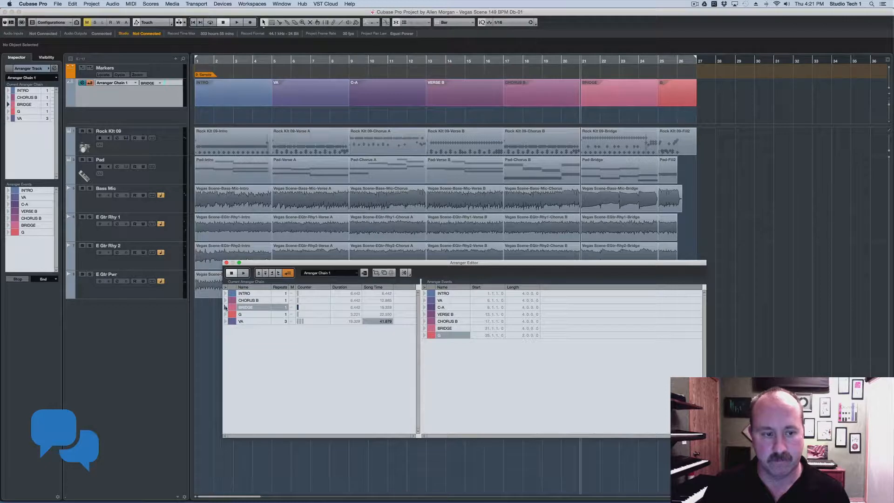
left_click(242, 274)
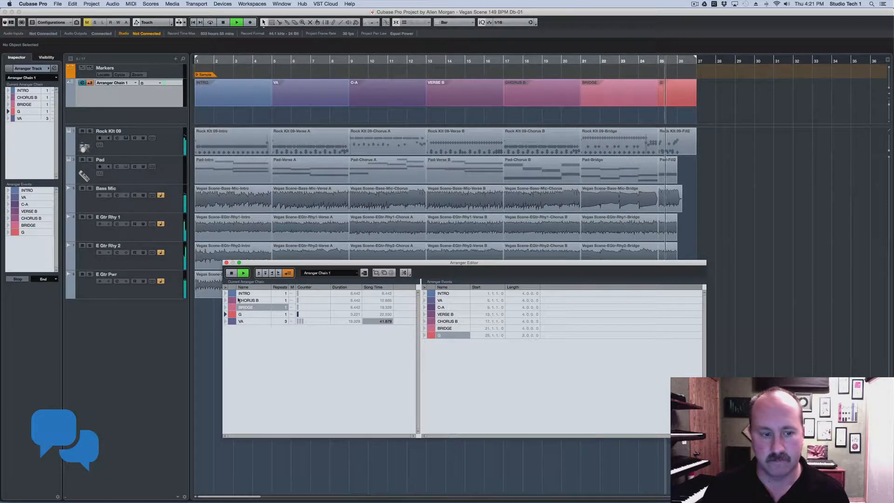
key("space")
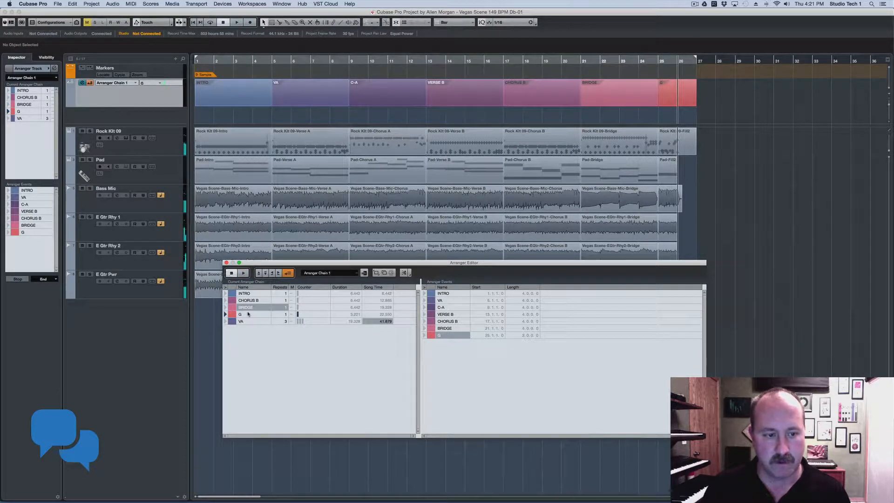
left_click(226, 263)
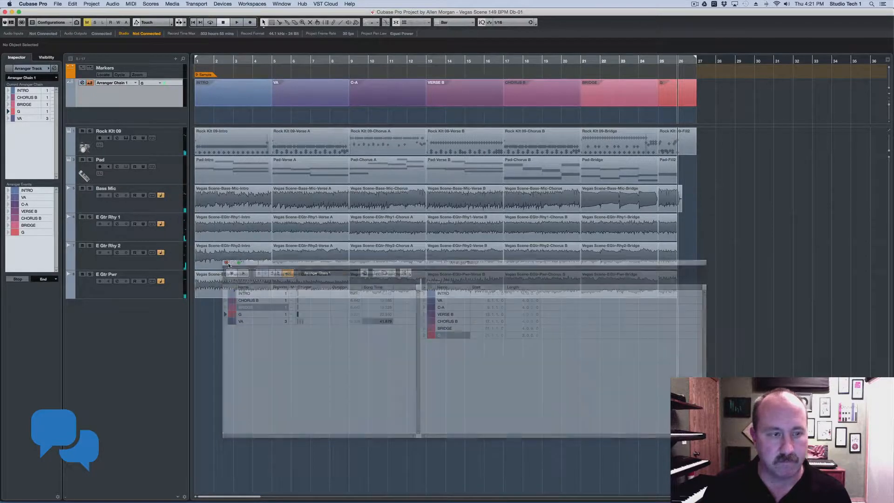
left_click(90, 83)
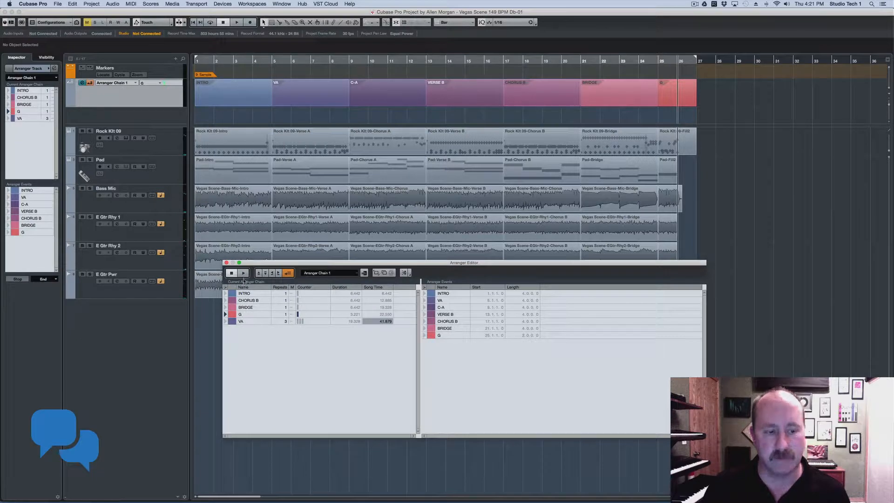
left_click(246, 294)
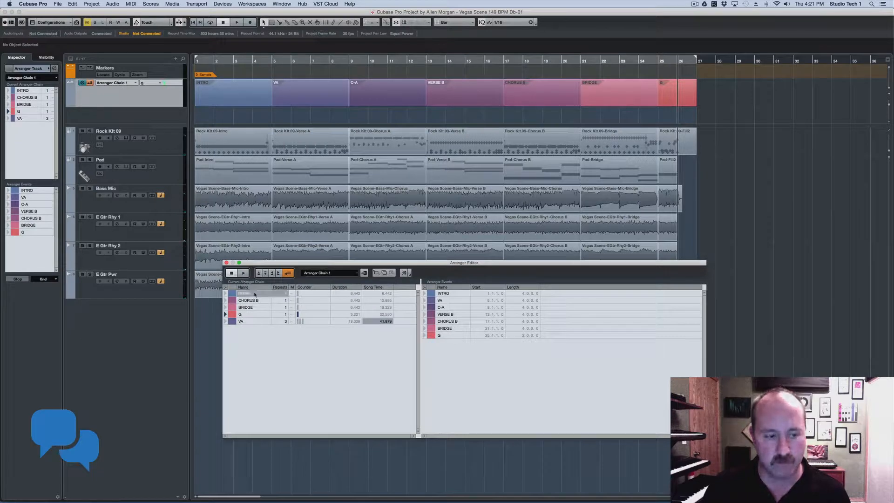
left_click(226, 294)
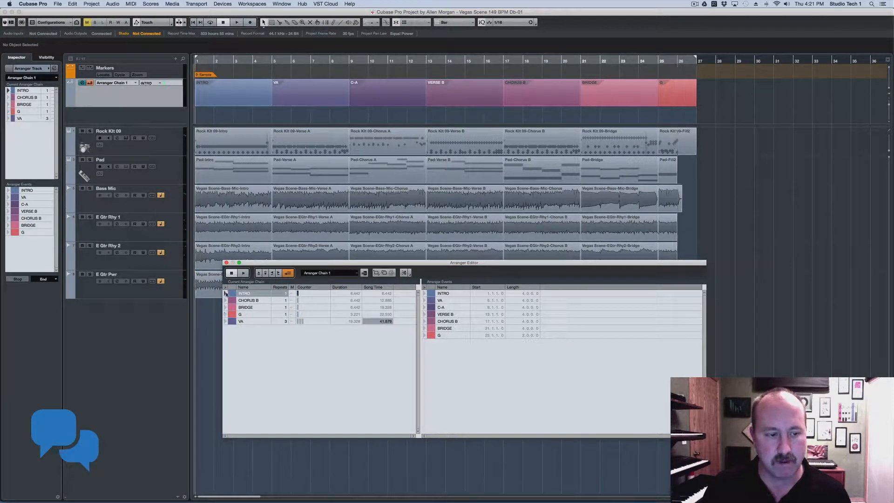
left_click(244, 273)
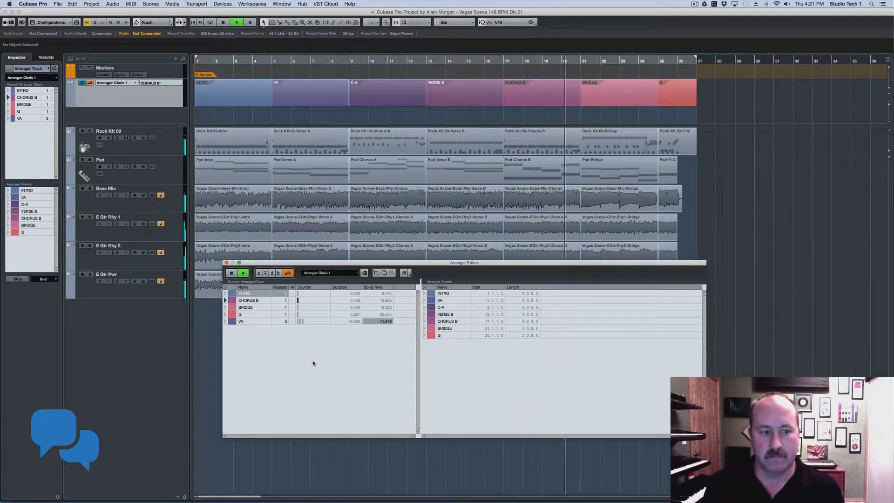
Move BRIDGE to the end of the arranger chain and audition it from CHORUS B
left_click(235, 274)
left_click_drag(254, 314, 253, 307)
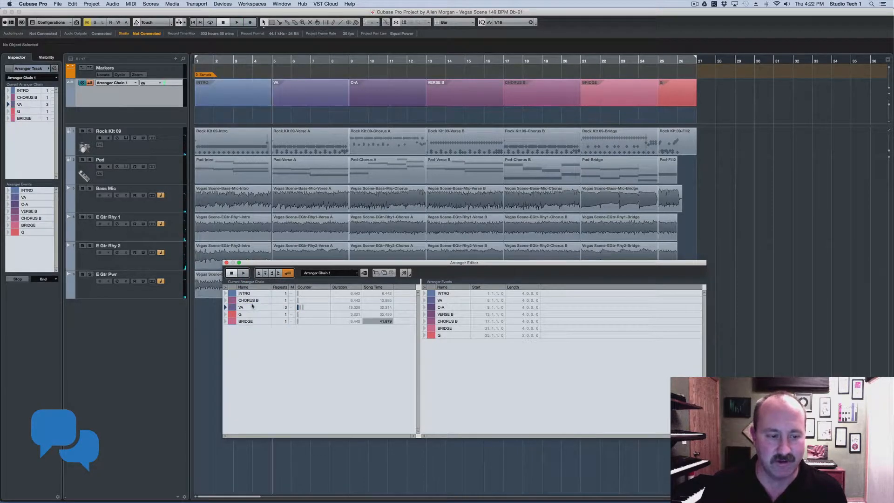
left_click(226, 301)
left_click(243, 273)
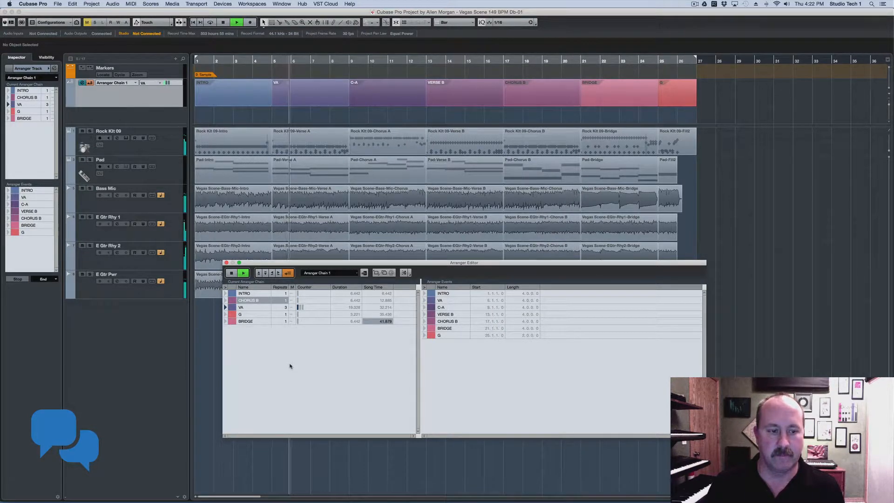
left_click(231, 273)
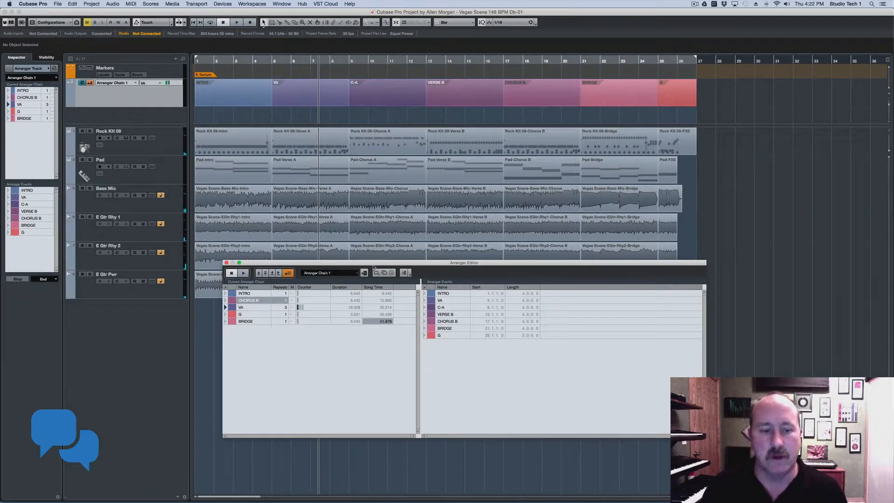
left_click_drag(380, 264, 351, 169)
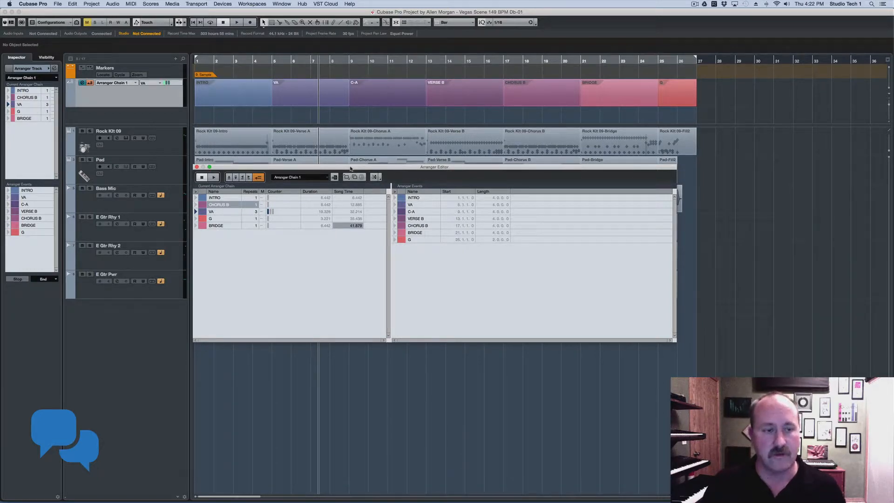
Back out of the Flatten and Rename chain options unchanged, then close the Arranger Editor
left_click(375, 178)
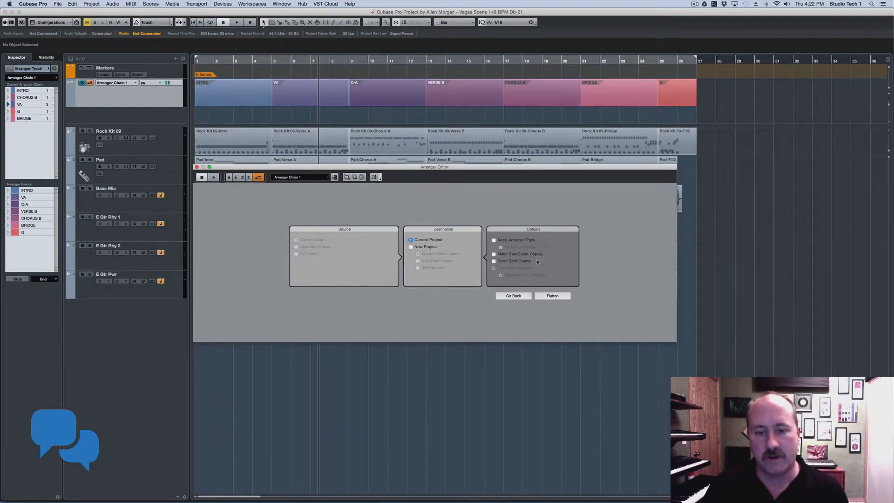
left_click(525, 296)
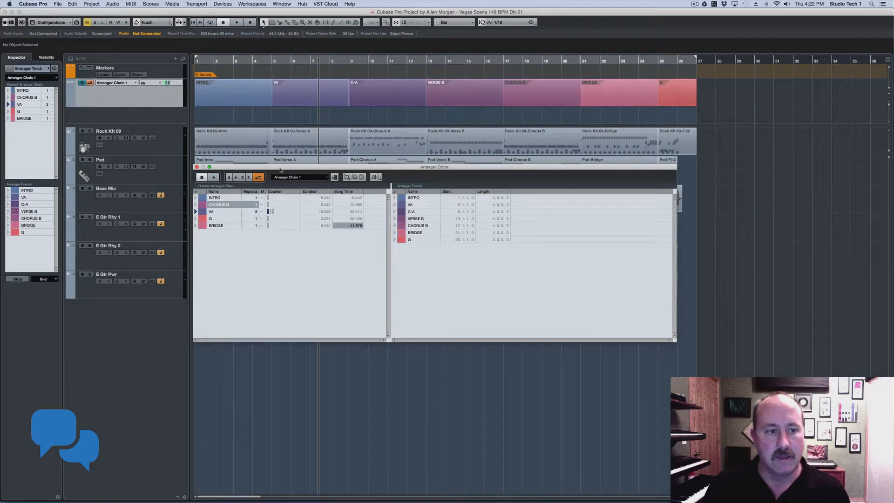
left_click(335, 177)
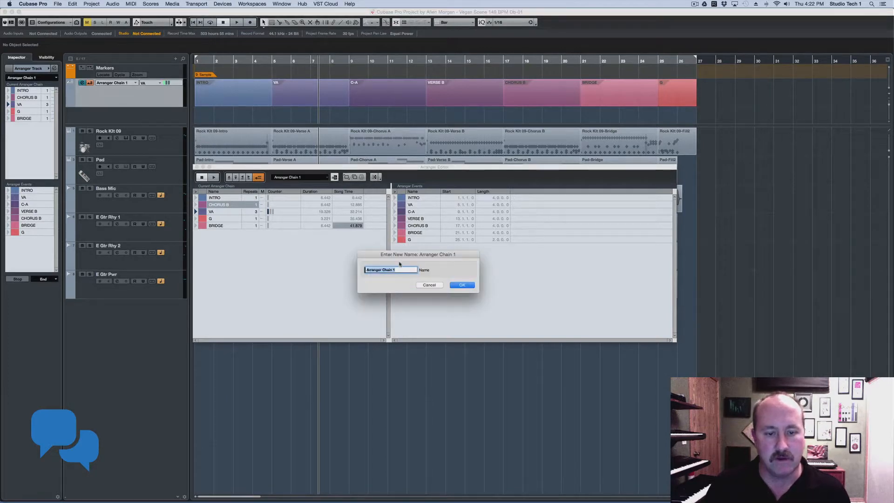
left_click(418, 285)
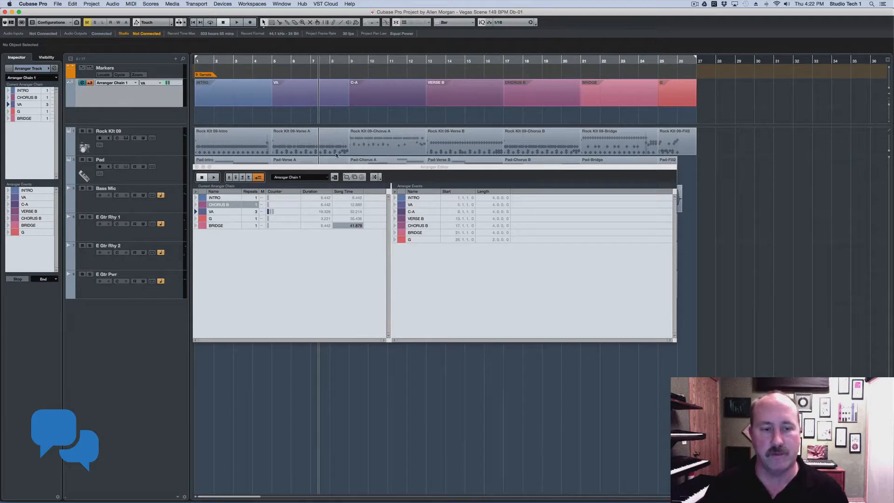
left_click(334, 178)
left_click(430, 285)
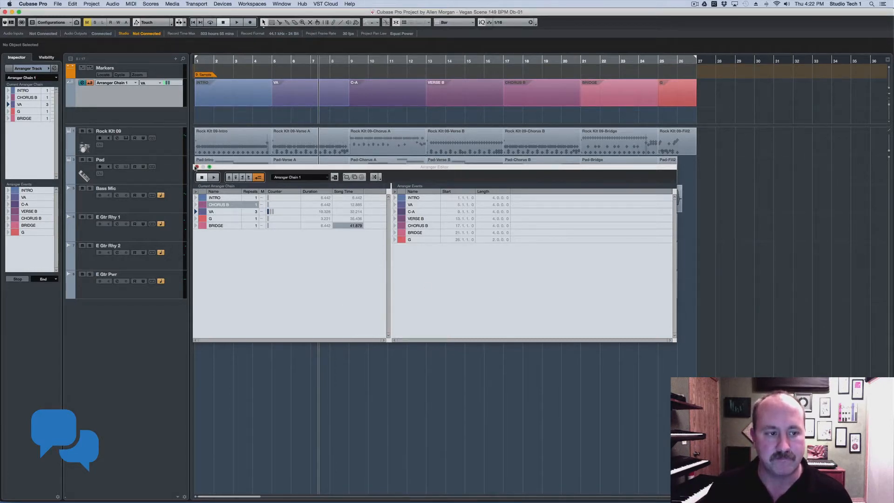
left_click(196, 167)
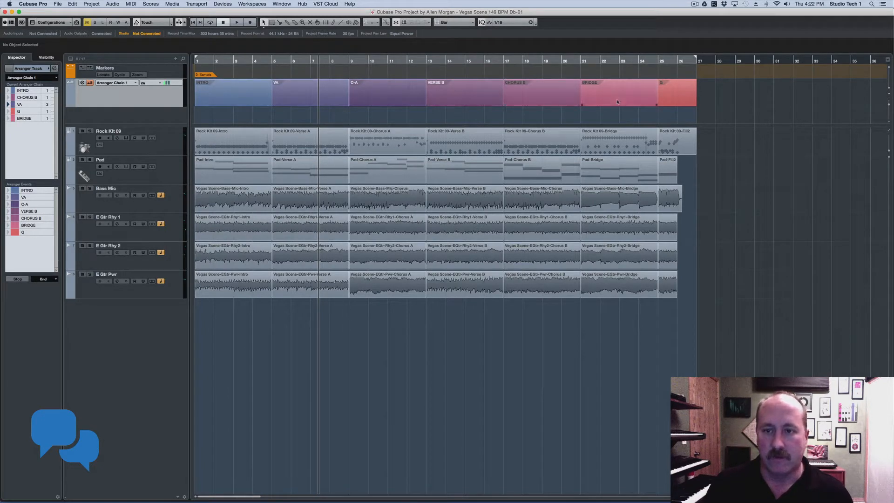
right_click(157, 116)
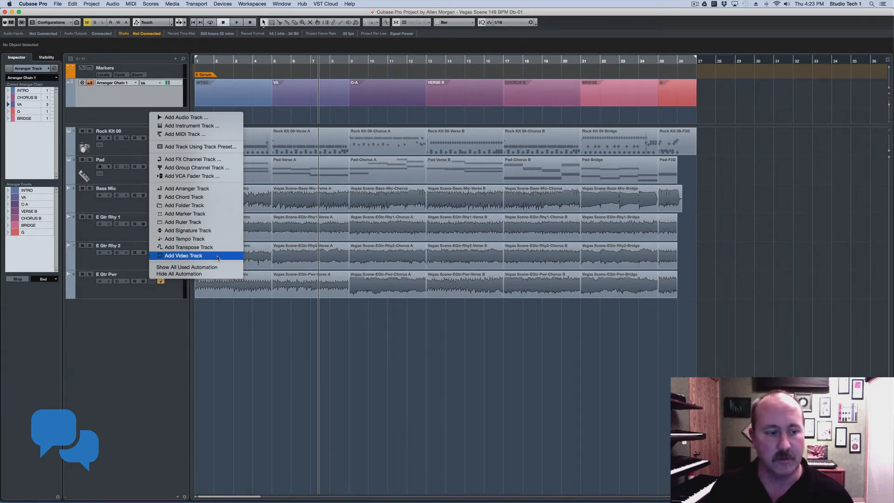
left_click(306, 322)
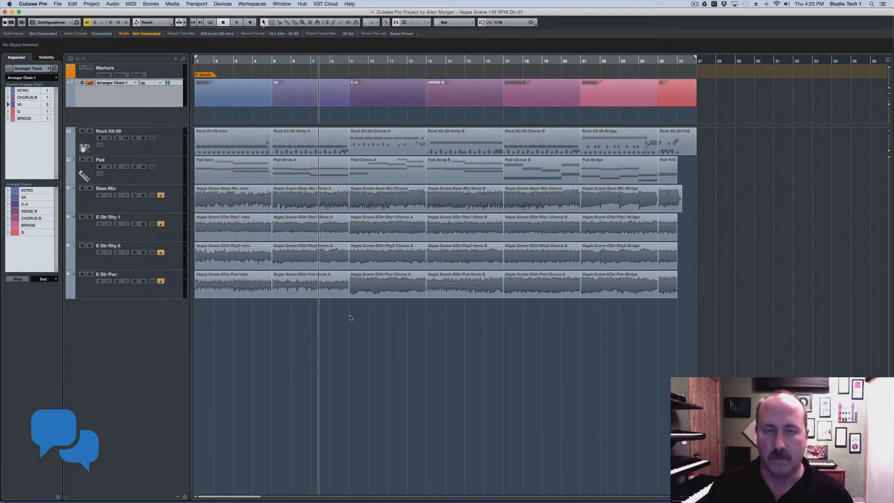